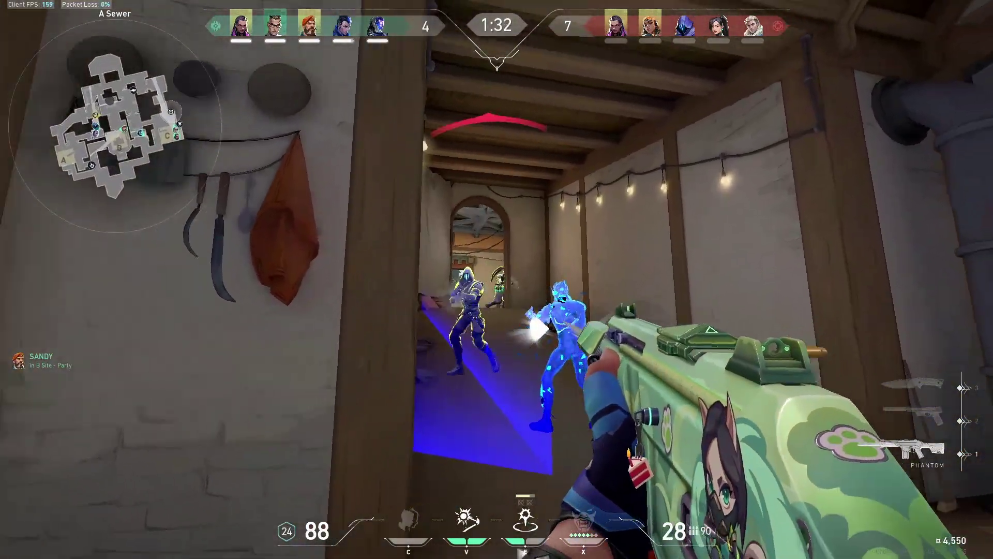
{"action": "left_click", "coordinate": [497, 280]}
{"action": "left_click", "coordinate": [496, 279]}
As Neon, cast Fast Lane walls and sprint with High Gear toward A Site.
{"action": "key", "text": "e"}
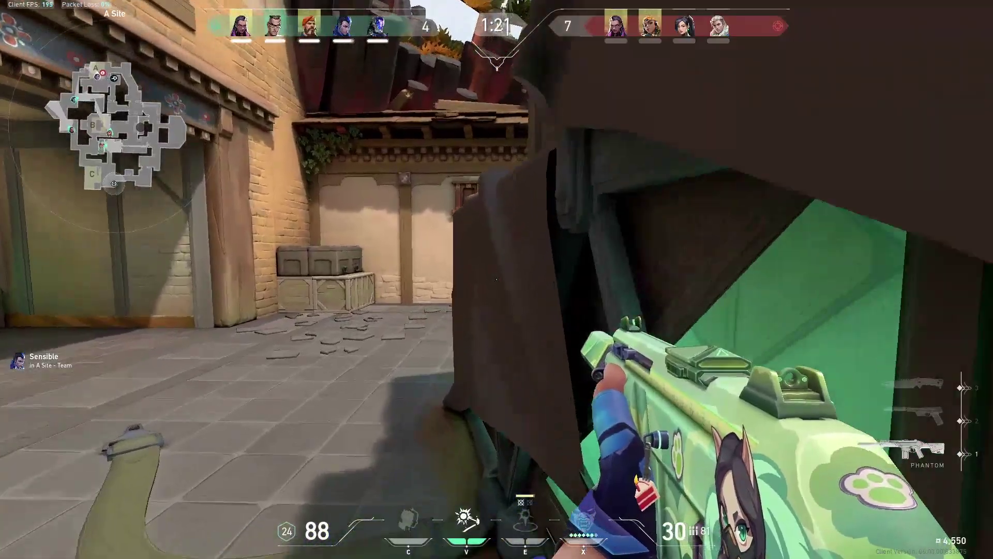
{"action": "key", "text": "e"}
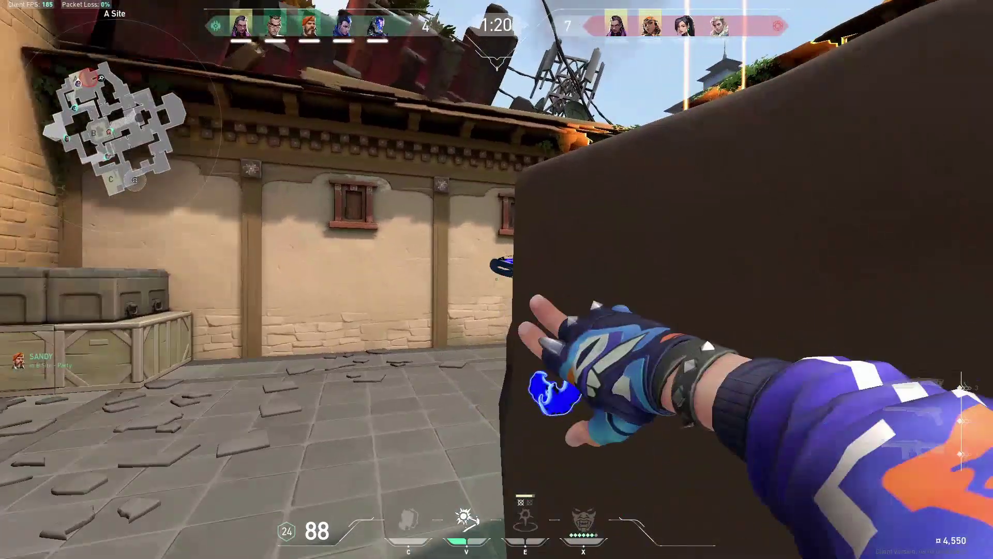
{"action": "key", "text": "e"}
Shoot Reyna and the other attackers at A Site and in the corridor.
{"action": "left_click", "coordinate": [497, 279]}
{"action": "left_click", "coordinate": [497, 279]}
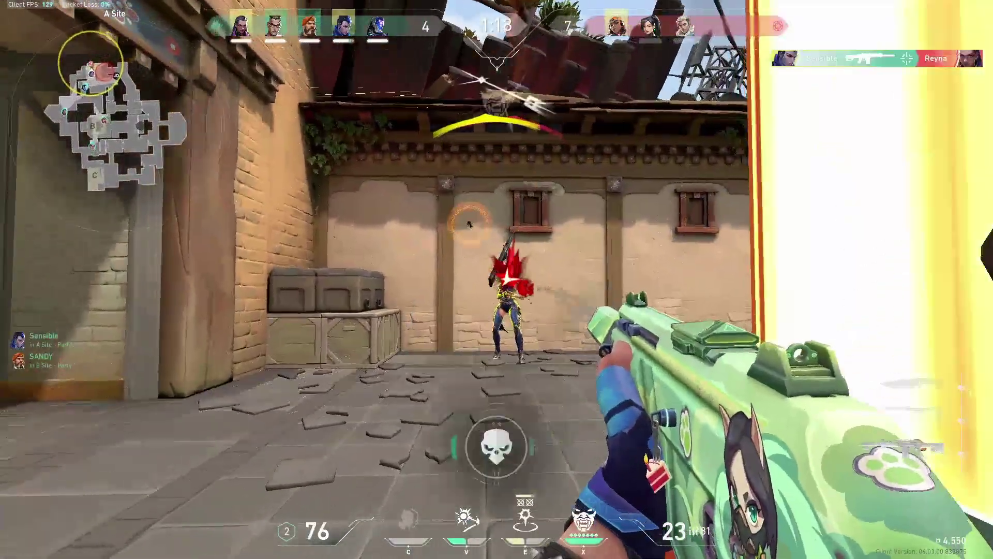
{"action": "left_click", "coordinate": [497, 279]}
{"action": "key", "text": "e"}
{"action": "key", "text": "e"}
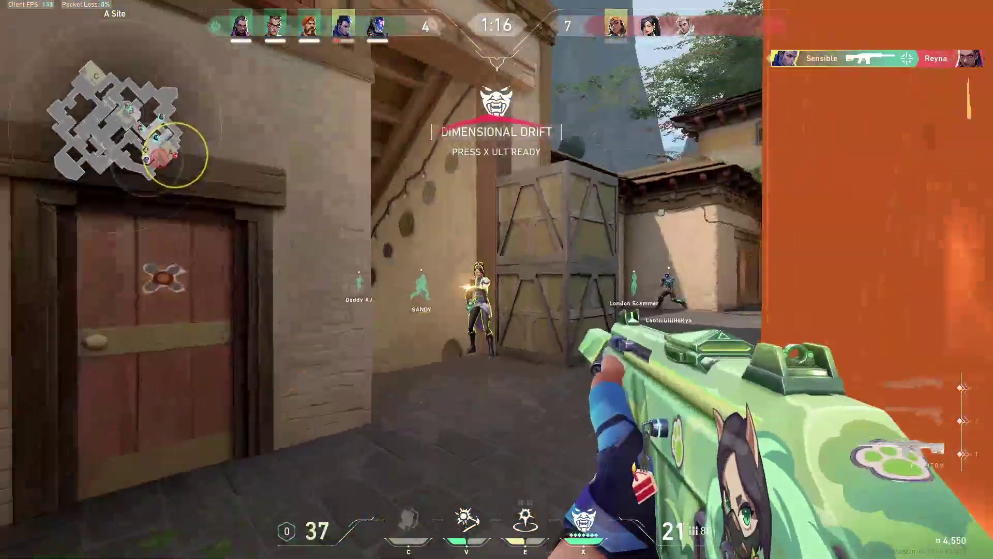
{"action": "left_click", "coordinate": [497, 279]}
{"action": "left_click", "coordinate": [497, 279]}
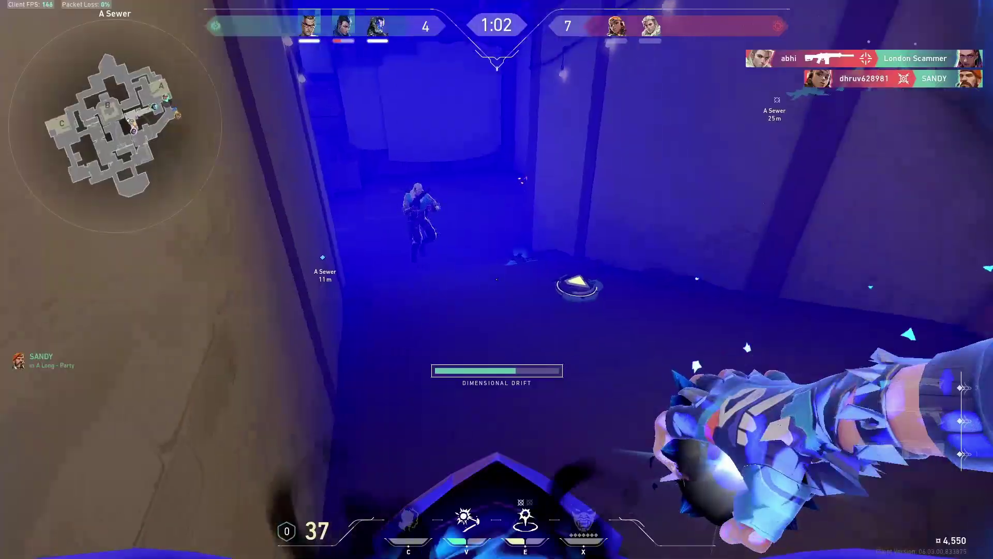
Activate Neon's ultimate, kill the enemies toward A Long, and check the scoreboard.
{"action": "key", "text": "w"}
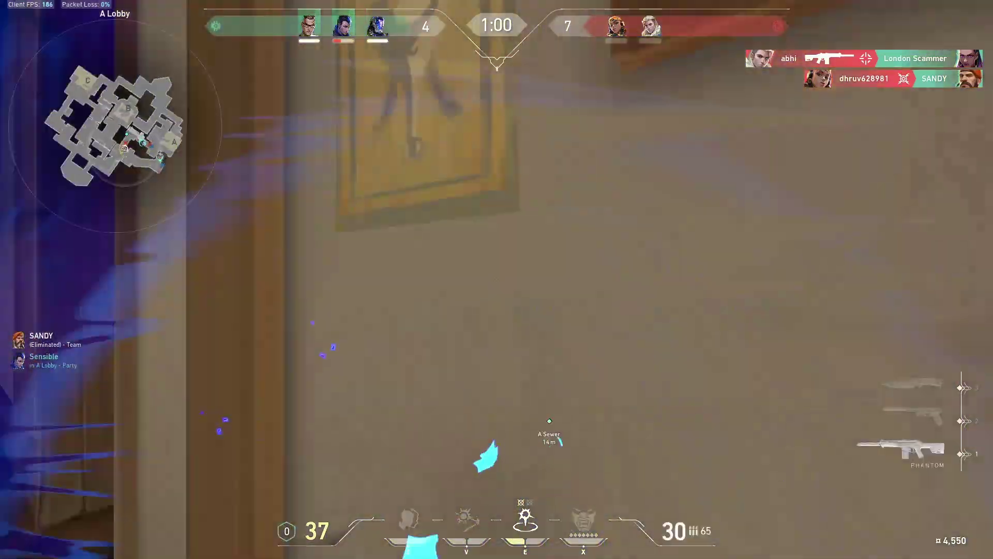
{"action": "left_click", "coordinate": [496, 280]}
{"action": "left_click", "coordinate": [496, 279]}
{"action": "left_click", "coordinate": [497, 280]}
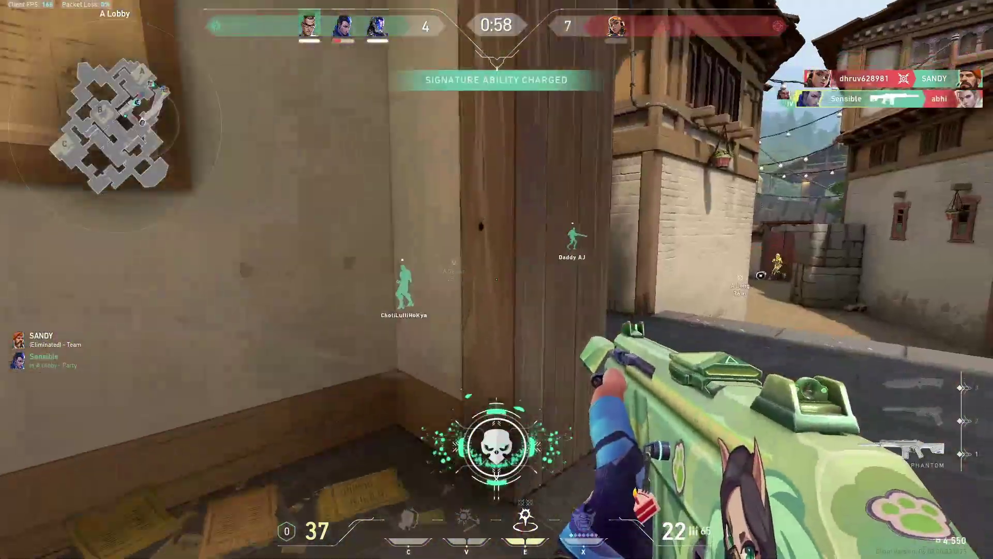
{"action": "left_click", "coordinate": [497, 280]}
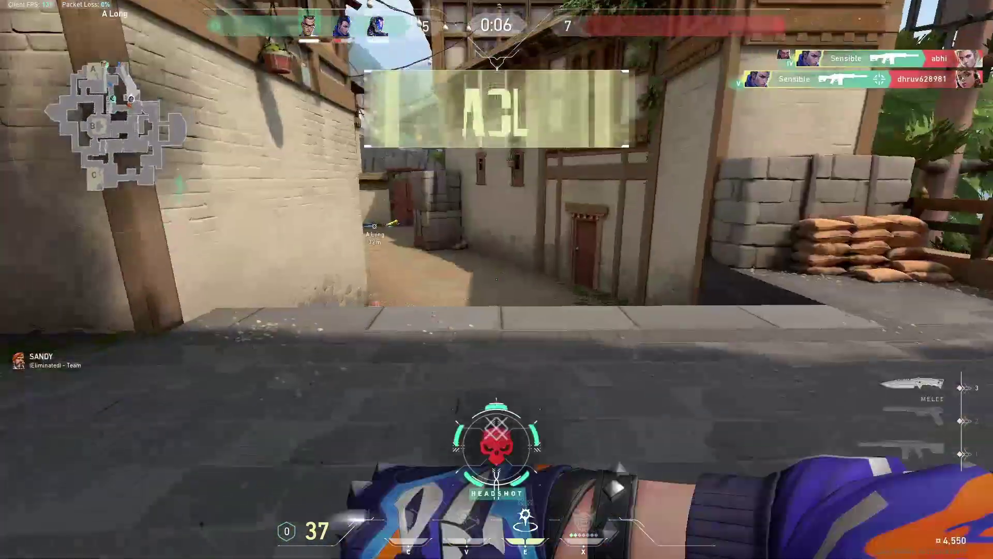
{"action": "key", "text": "Tab"}
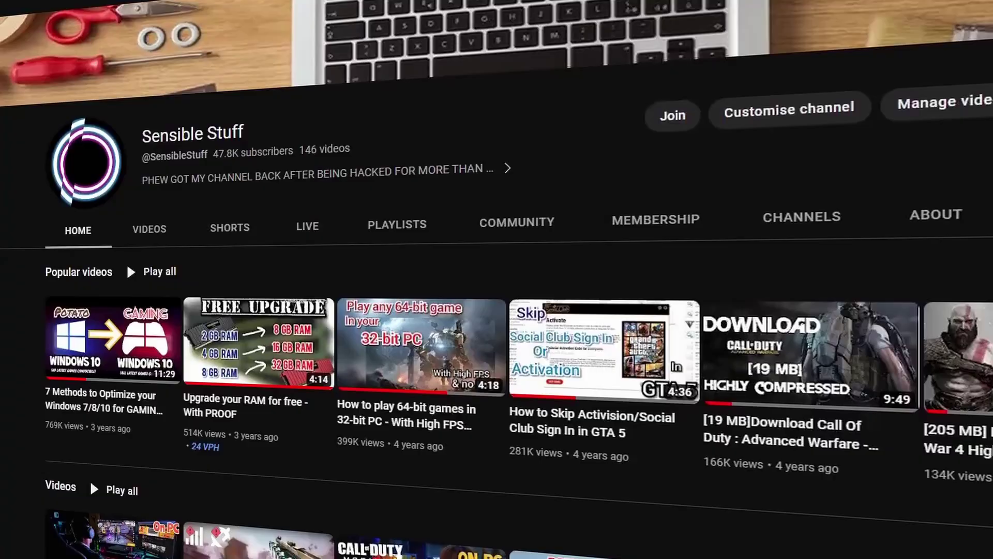
Scroll the channel page through the Popular videos, Videos and Valorant Optimization shelves.
{"action": "scroll", "coordinate": [496, 310], "scroll_direction": "down", "scroll_amount": 5}
{"action": "scroll", "coordinate": [497, 311], "scroll_direction": "down", "scroll_amount": 10}
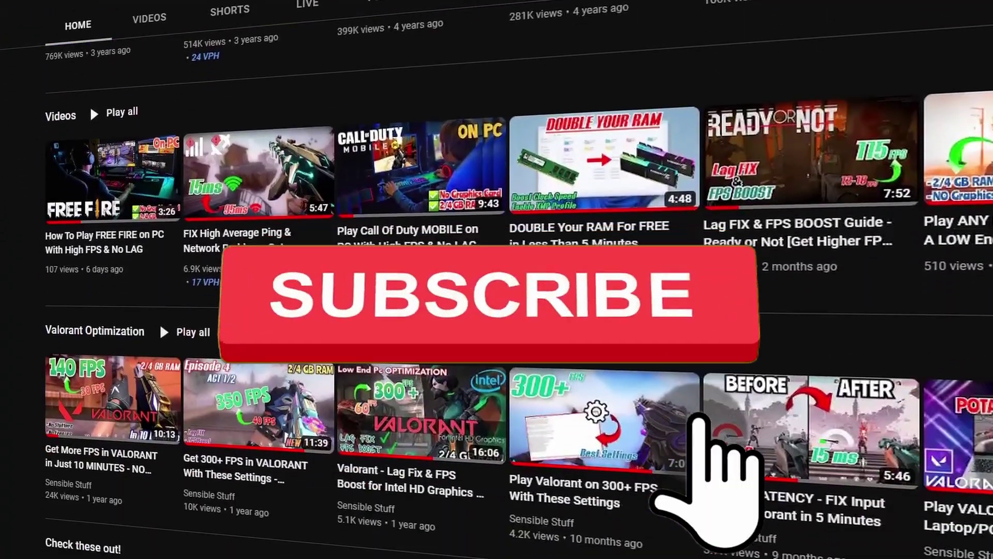
{"action": "scroll", "coordinate": [497, 311], "scroll_direction": "down", "scroll_amount": 10}
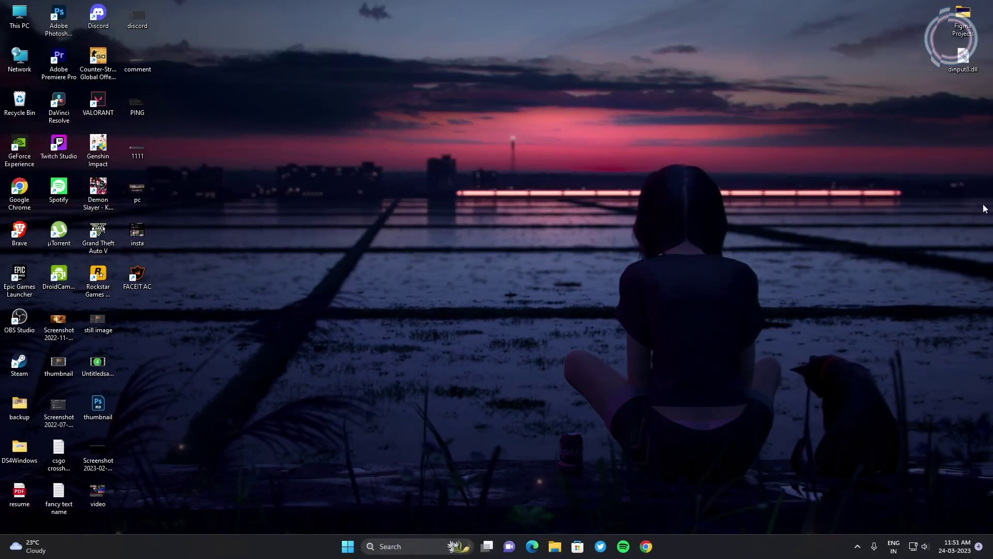
Exit Chrome's background process from its hidden tray icon.
{"action": "left_click", "coordinate": [857, 546]}
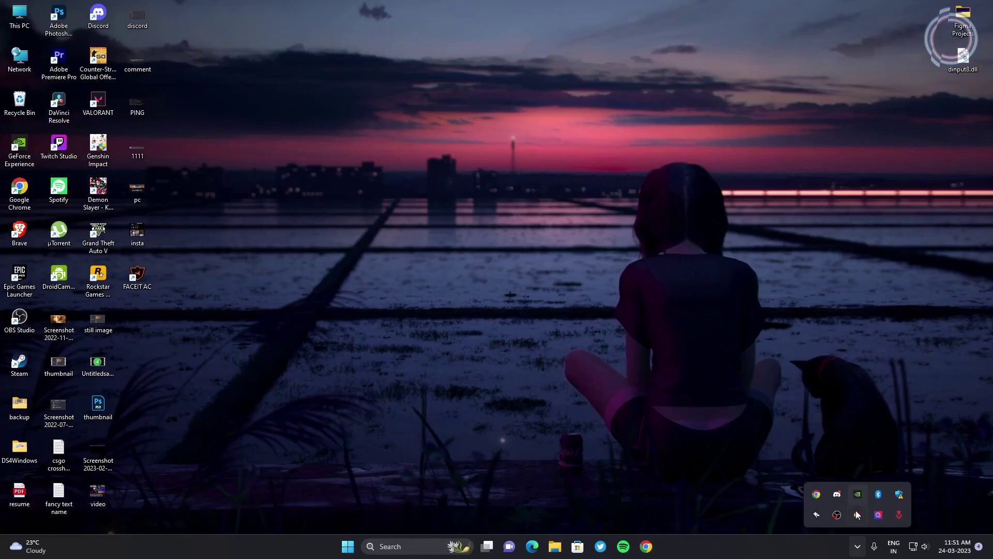
{"action": "right_click", "coordinate": [816, 494]}
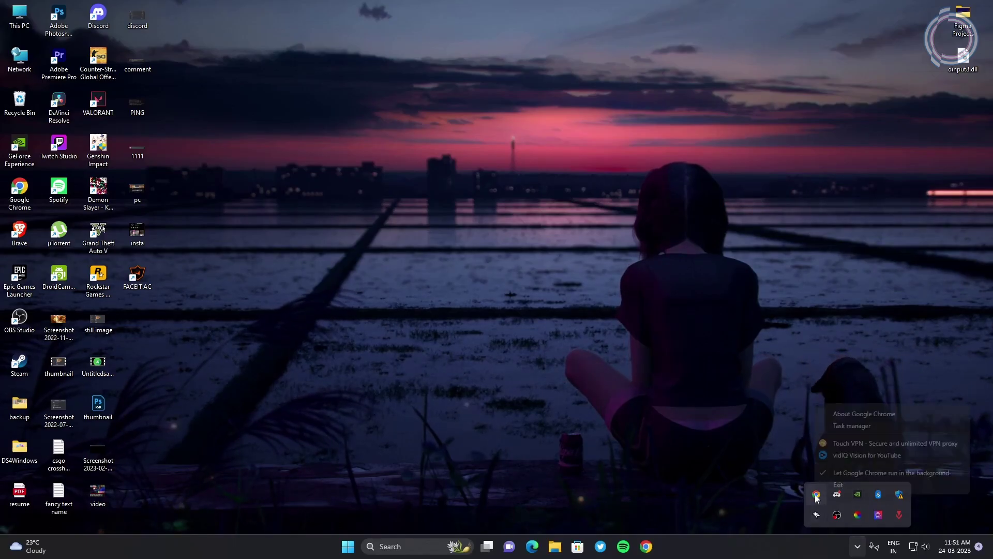
{"action": "left_click", "coordinate": [828, 482]}
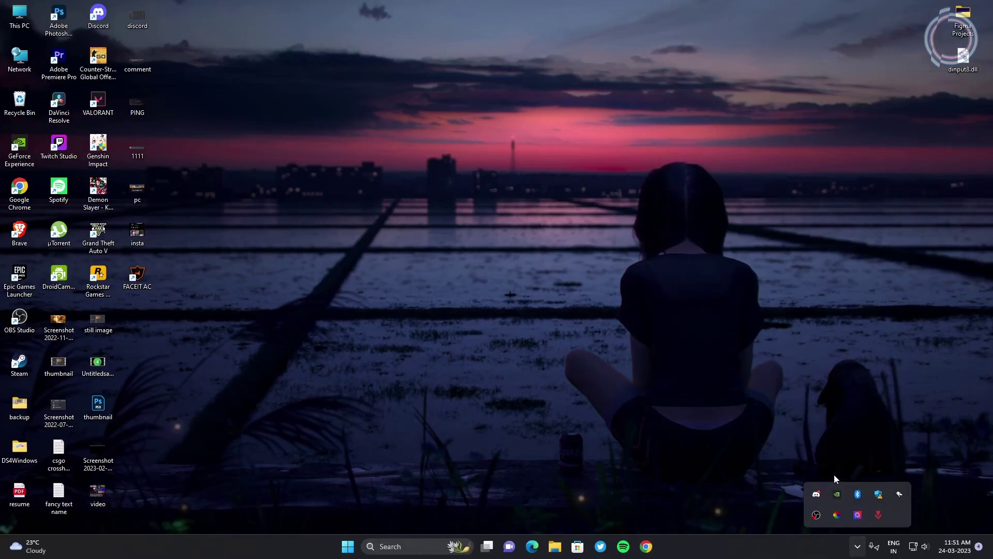
{"action": "left_click", "coordinate": [859, 549]}
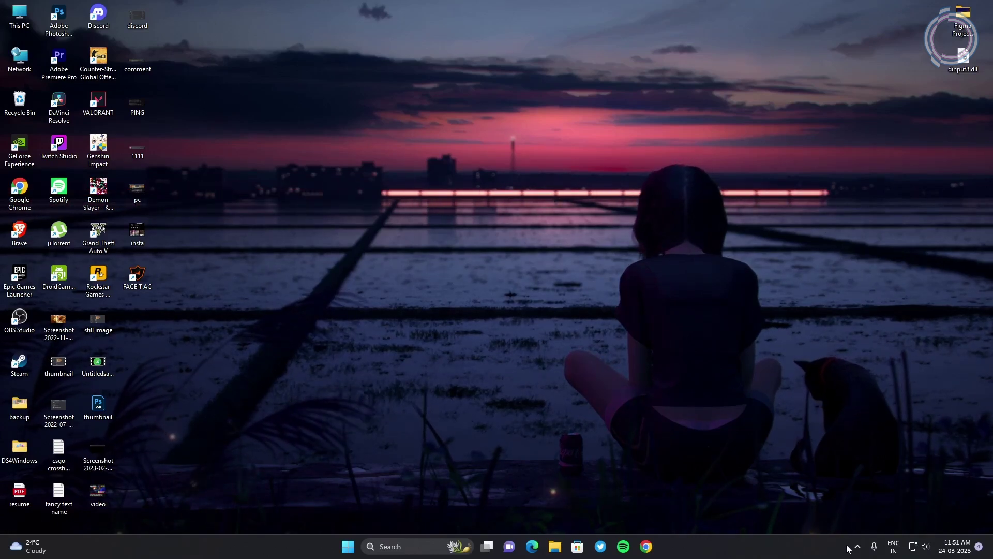
Open Task Manager's Details list and select the first Discord.exe process.
{"action": "right_click", "coordinate": [311, 554]}
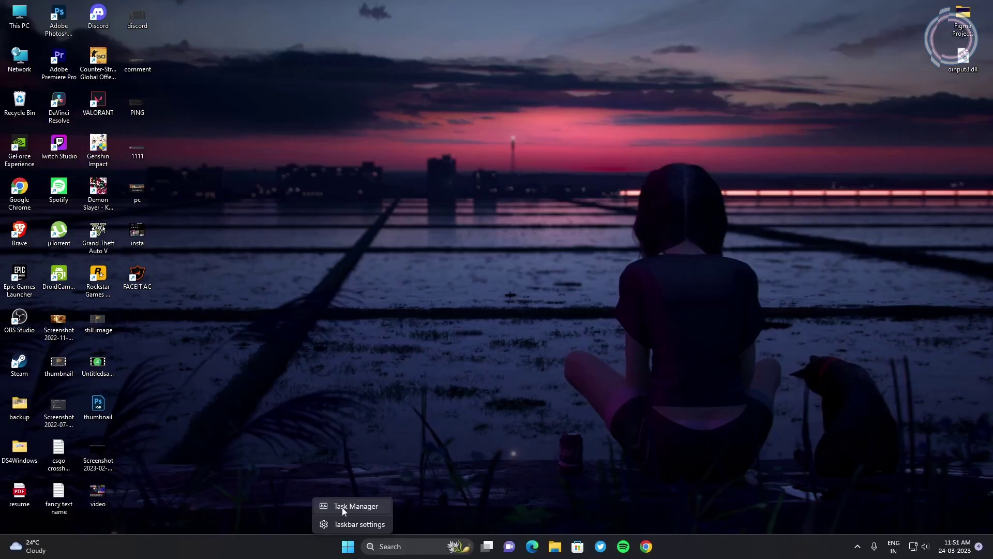
{"action": "left_click", "coordinate": [342, 507]}
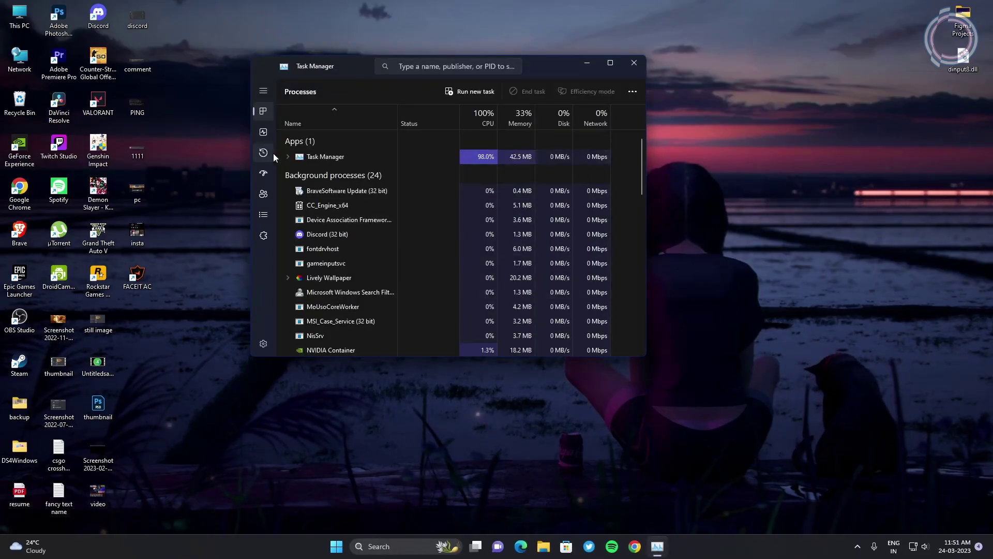
{"action": "left_click", "coordinate": [264, 174]}
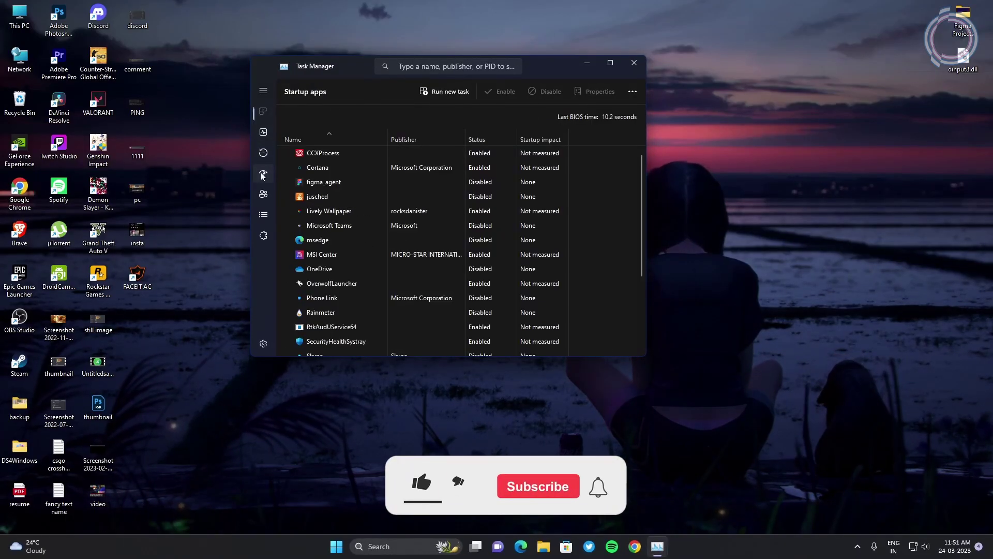
{"action": "left_click", "coordinate": [264, 195]}
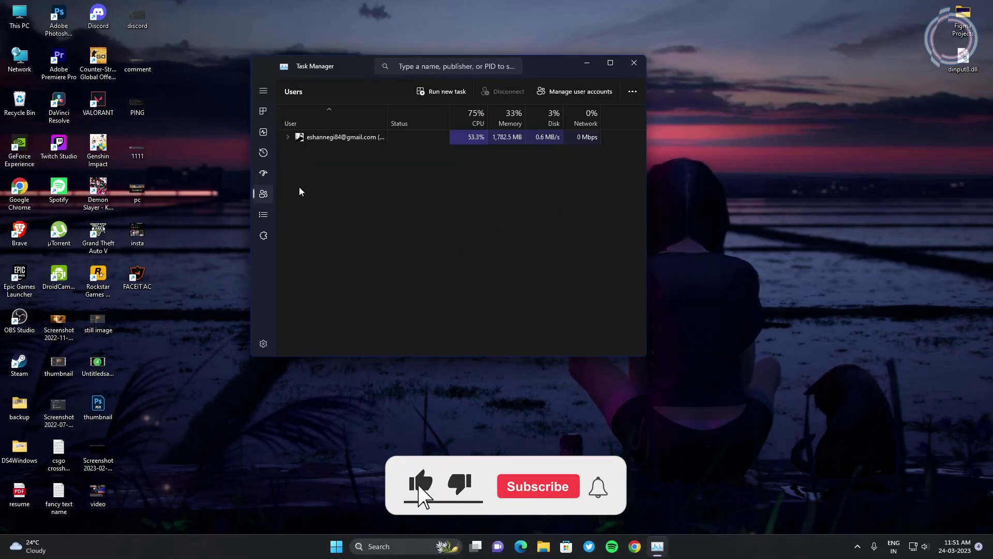
{"action": "left_click", "coordinate": [265, 218]}
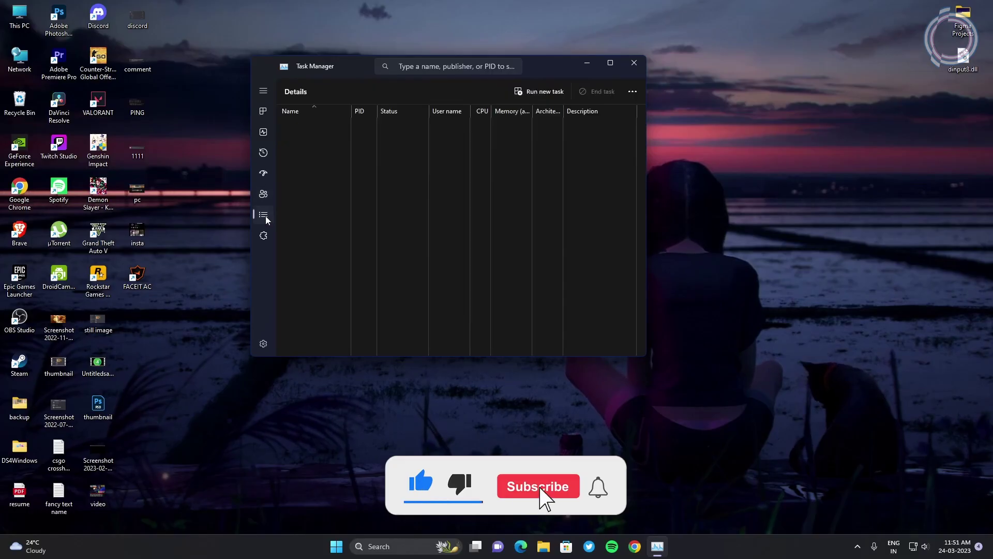
{"action": "left_click", "coordinate": [612, 63]}
{"action": "left_click", "coordinate": [954, 8]}
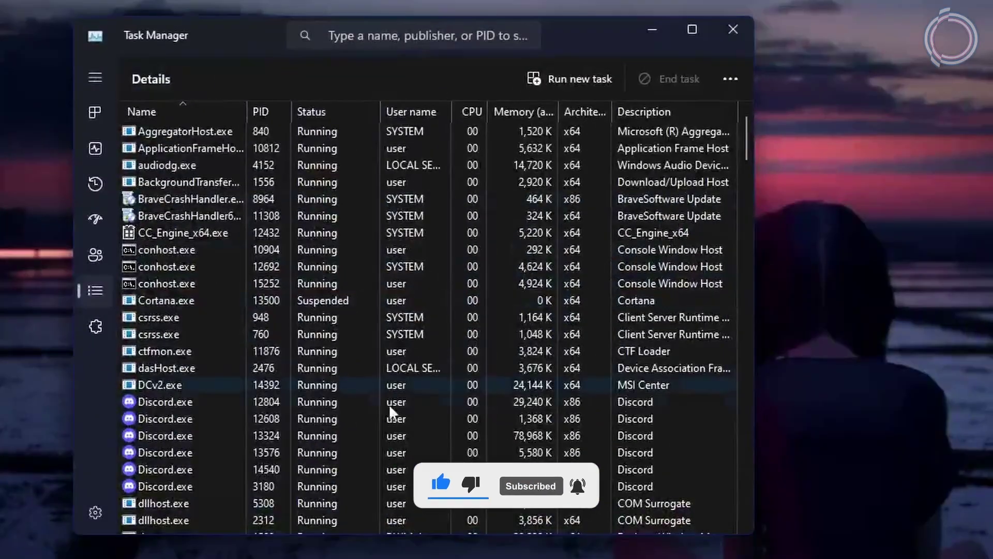
{"action": "left_click", "coordinate": [205, 401]}
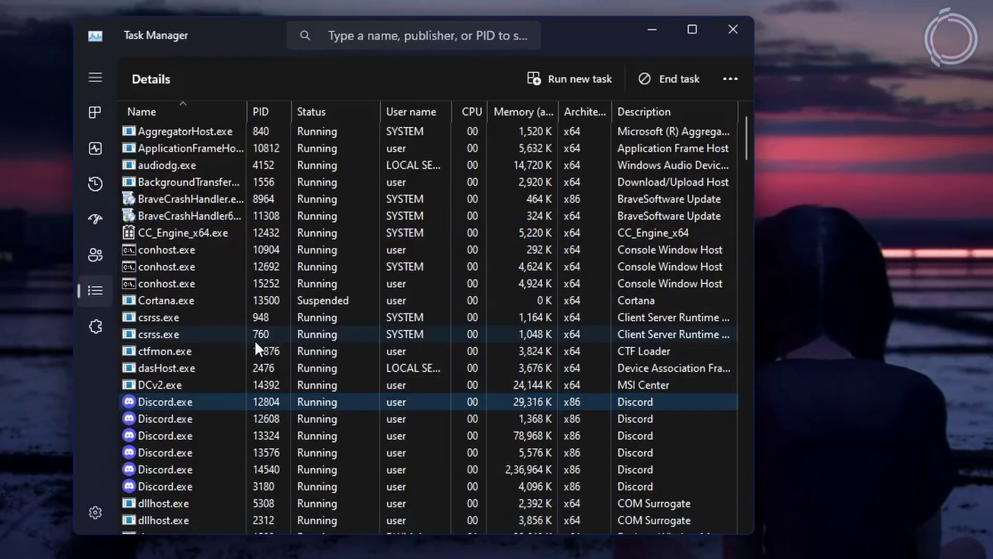
Quit Discord completely from its tray icon.
{"action": "left_click", "coordinate": [857, 546]}
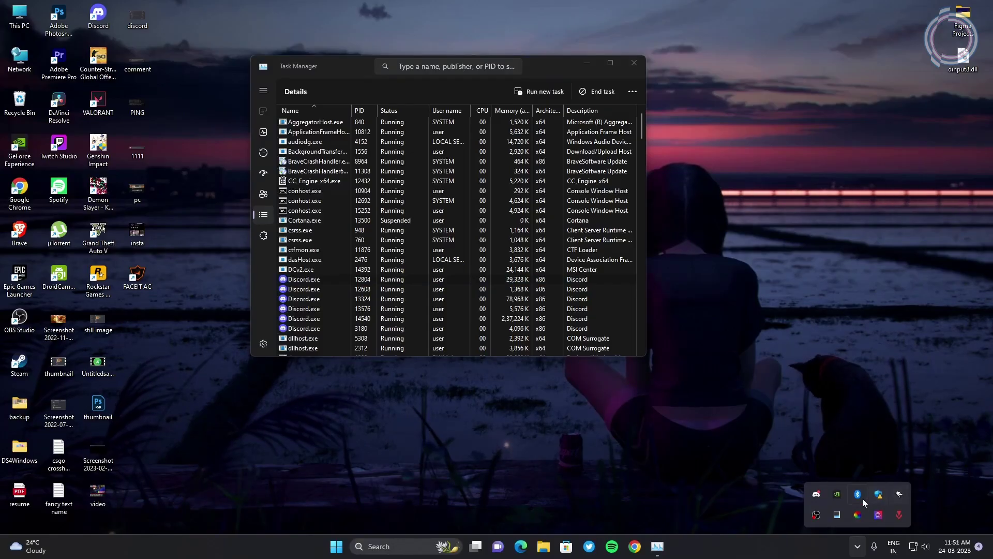
{"action": "right_click", "coordinate": [824, 495]}
{"action": "left_click", "coordinate": [851, 489]}
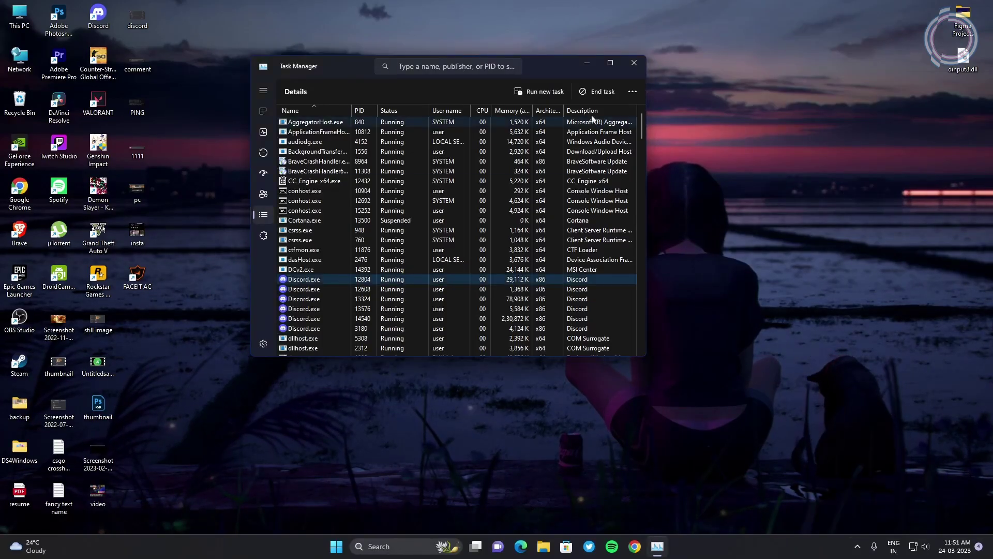
{"action": "left_click_drag", "start_coordinate": [642, 126], "coordinate": [642, 152]}
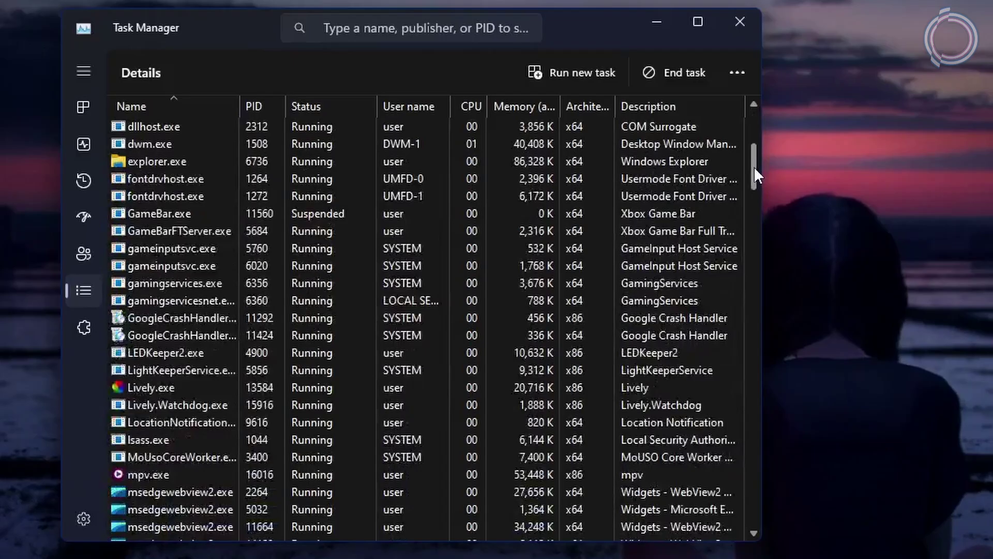
{"action": "left_click_drag", "start_coordinate": [753, 173], "coordinate": [745, 247]}
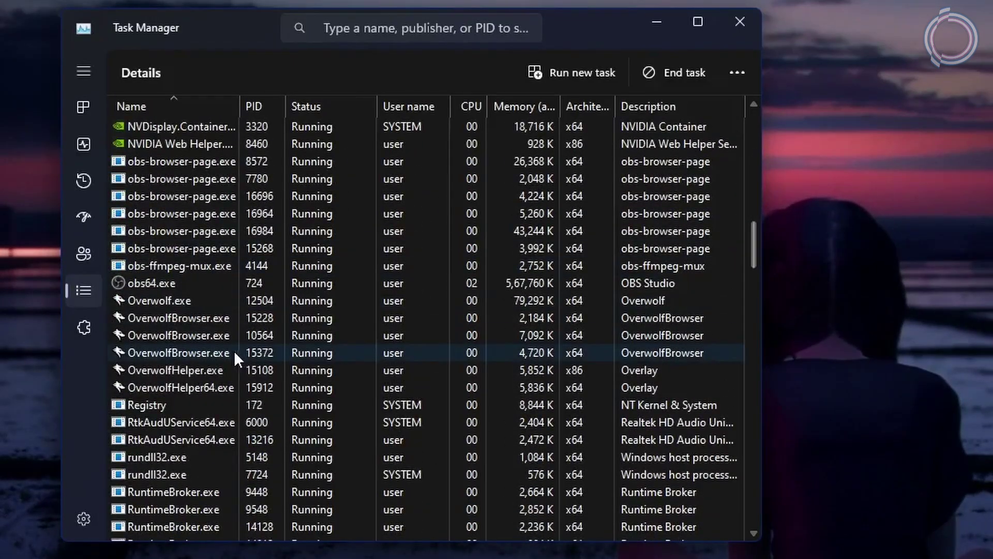
Quit Overwolf from its tray icon and return Task Manager to Processes.
{"action": "left_click", "coordinate": [857, 547]}
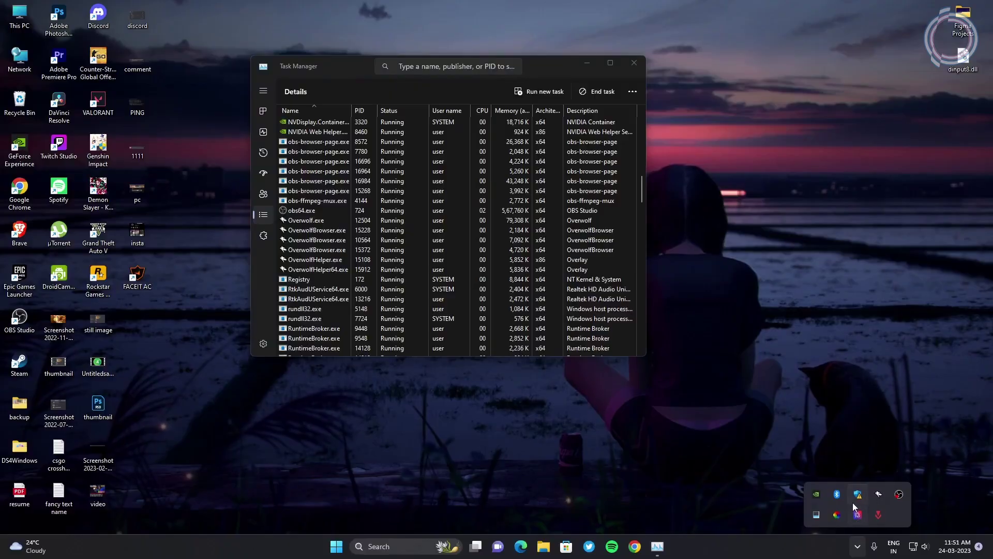
{"action": "right_click", "coordinate": [880, 495]}
{"action": "left_click", "coordinate": [911, 481]}
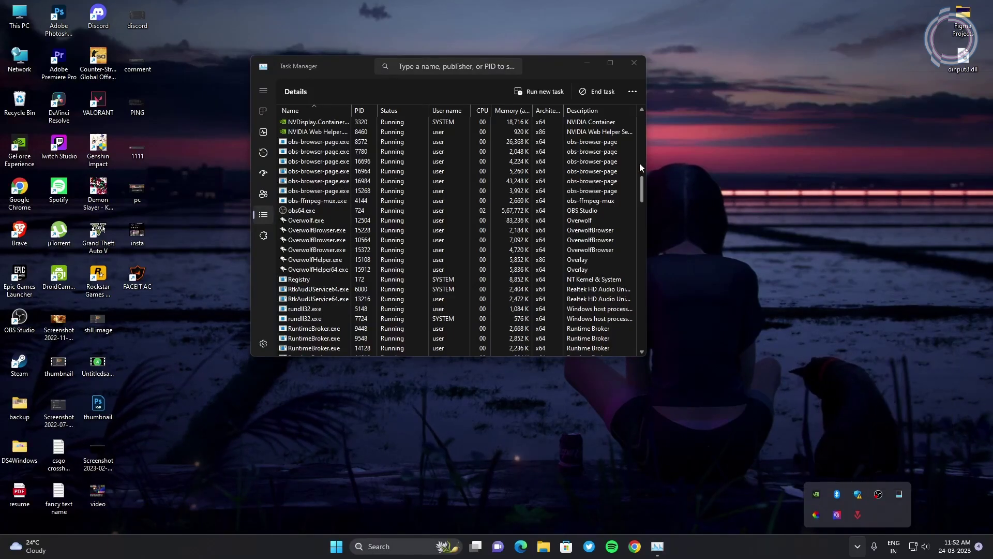
{"action": "left_click_drag", "start_coordinate": [641, 185], "coordinate": [640, 331]}
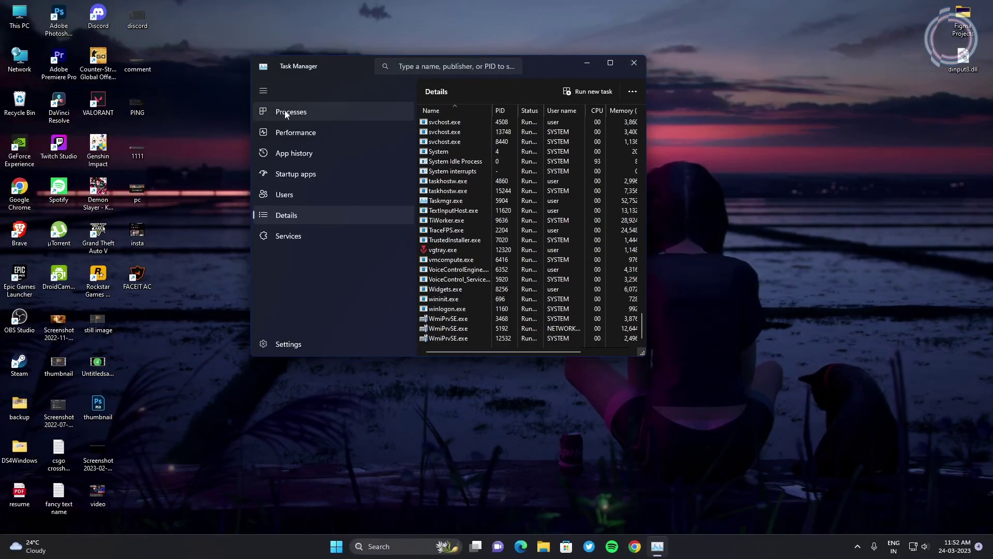
{"action": "left_click", "coordinate": [265, 105]}
Close the Task Manager window.
{"action": "left_click", "coordinate": [636, 62]}
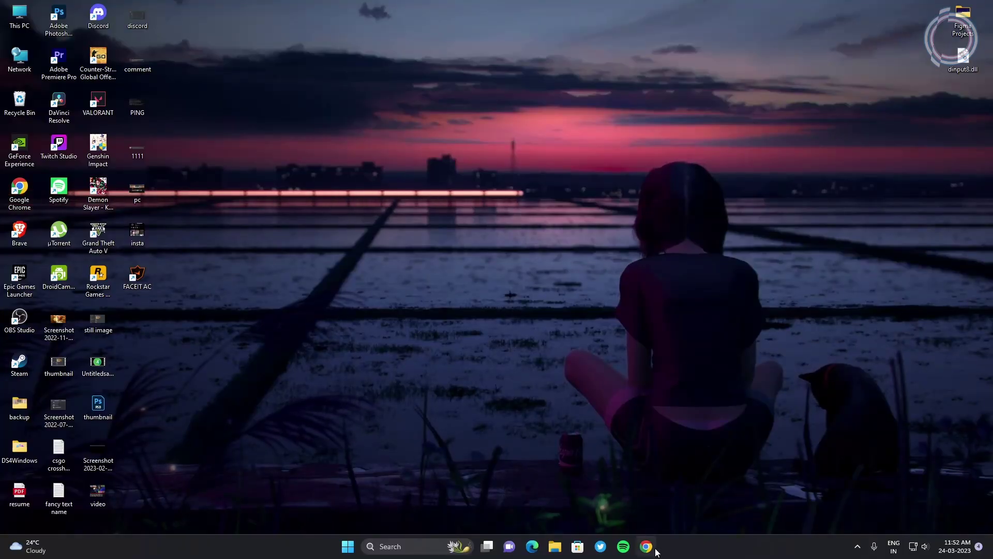
Turn off Chrome's 'Continue running background apps', close Chrome, and search Windows for 'firew'.
{"action": "left_click", "coordinate": [654, 550]}
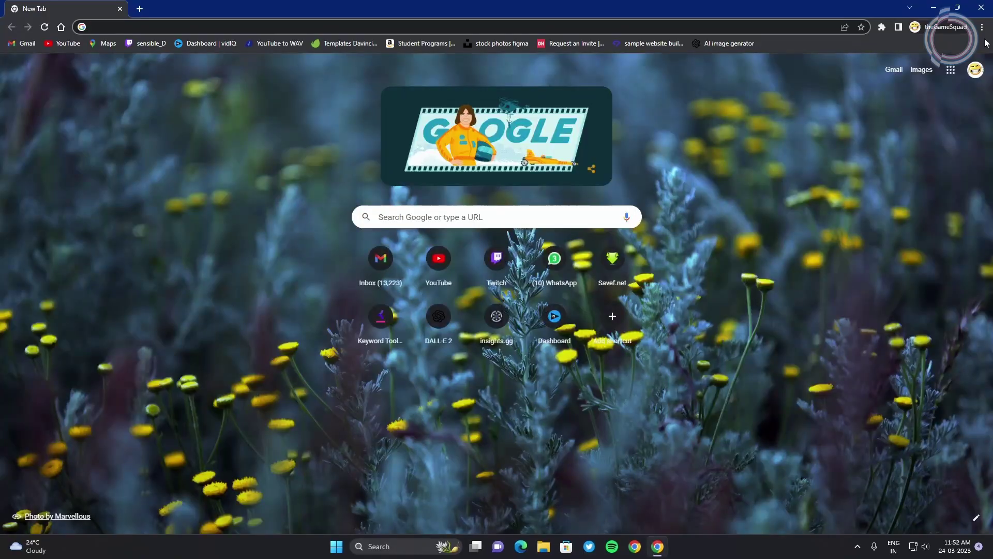
{"action": "left_click", "coordinate": [982, 27]}
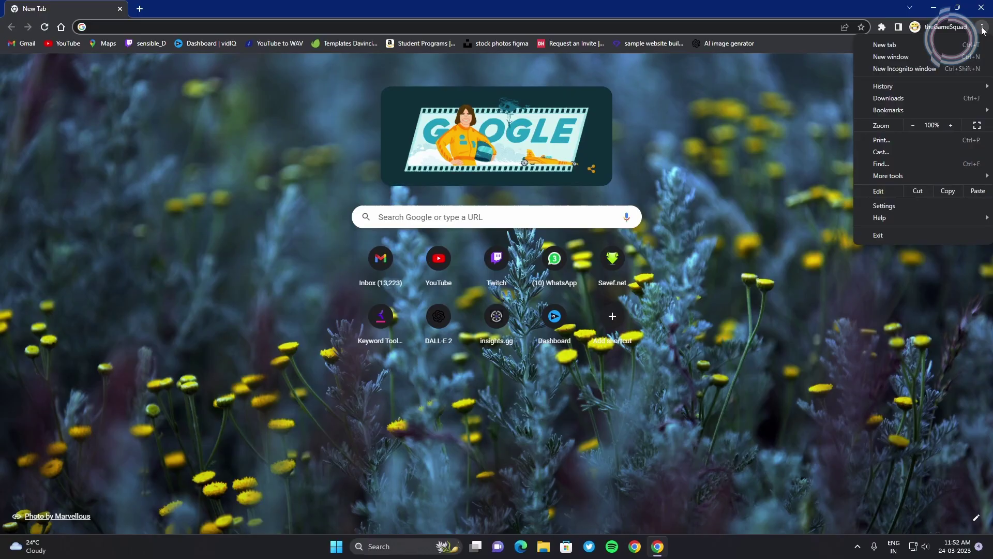
{"action": "left_click", "coordinate": [884, 205]}
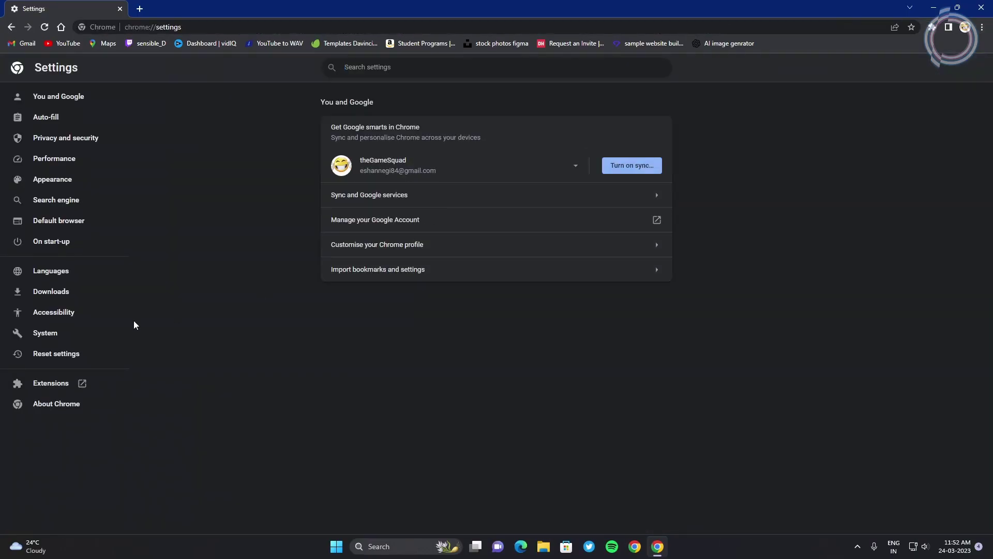
{"action": "left_click", "coordinate": [63, 334]}
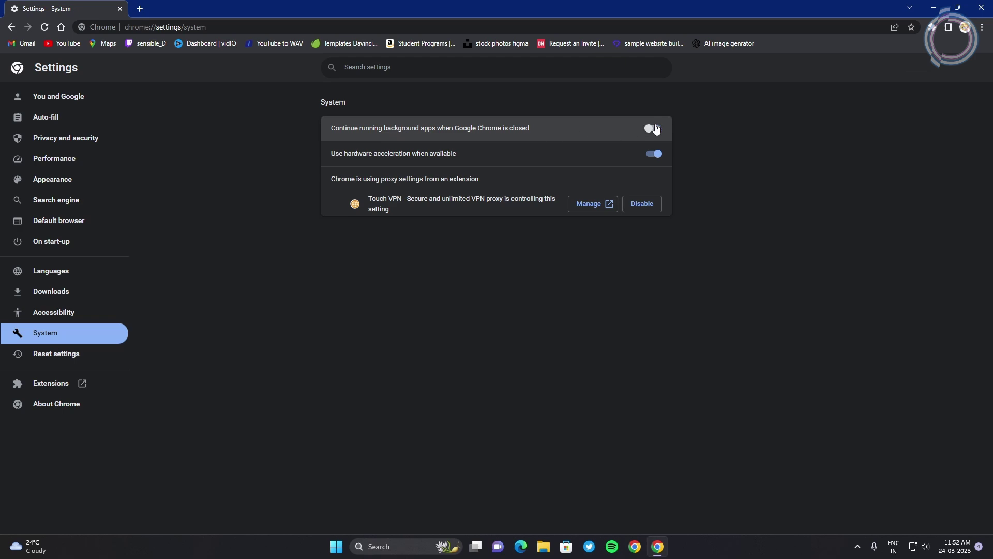
{"action": "left_click", "coordinate": [981, 7]}
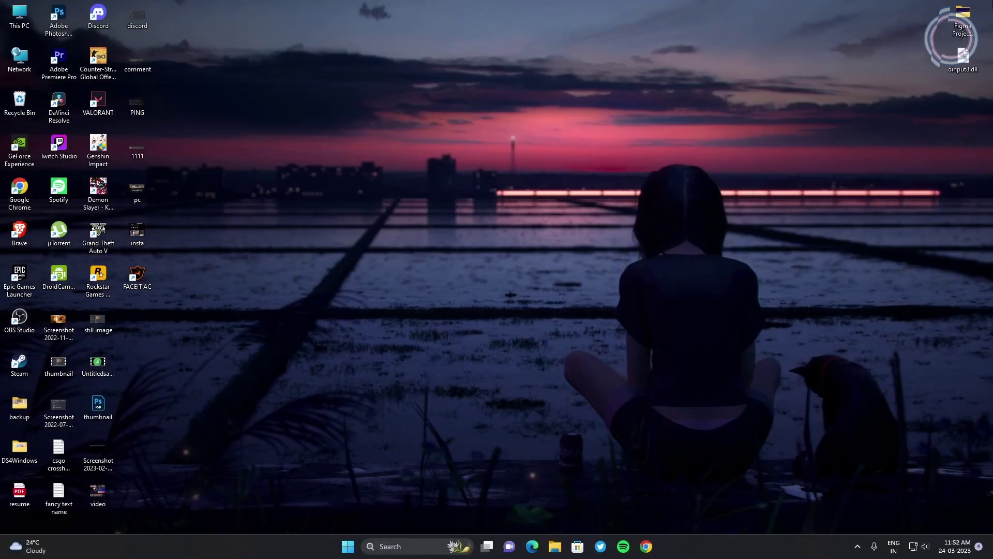
{"action": "key", "text": "super"}
{"action": "type", "text": "firew"}
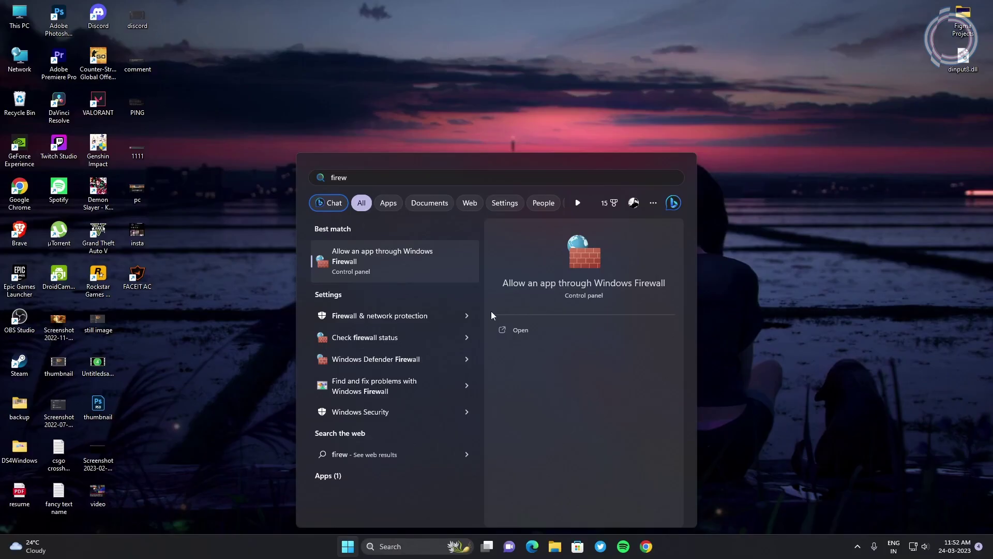
Check that Riot Client is allowed on Private and Public networks in the firewall's allowed-apps list.
{"action": "left_click", "coordinate": [402, 271]}
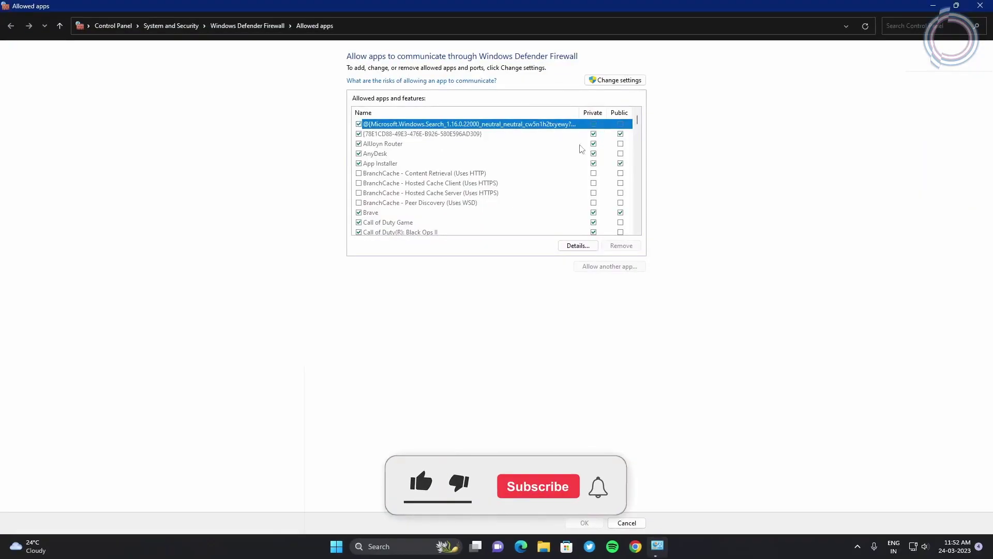
{"action": "left_click", "coordinate": [612, 81]}
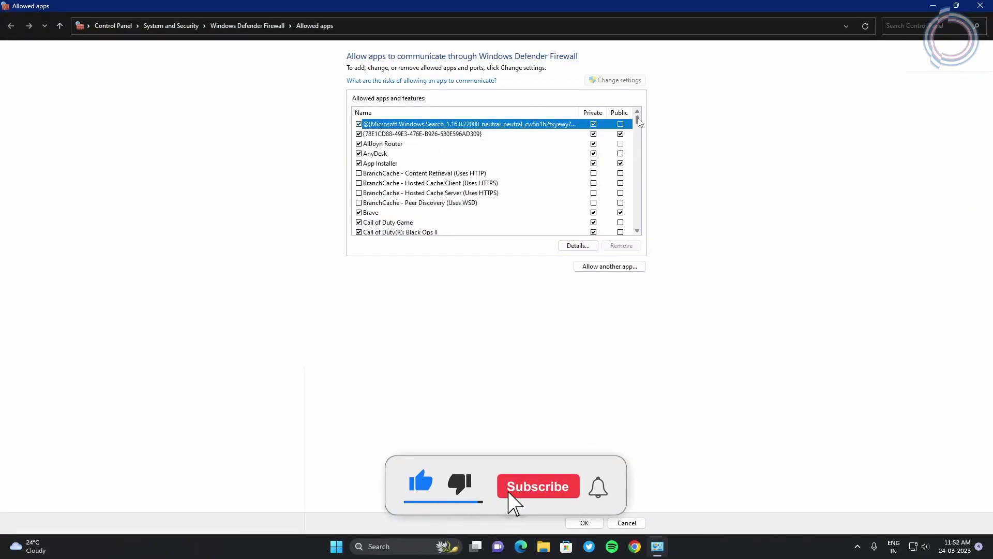
{"action": "left_click", "coordinate": [598, 267]}
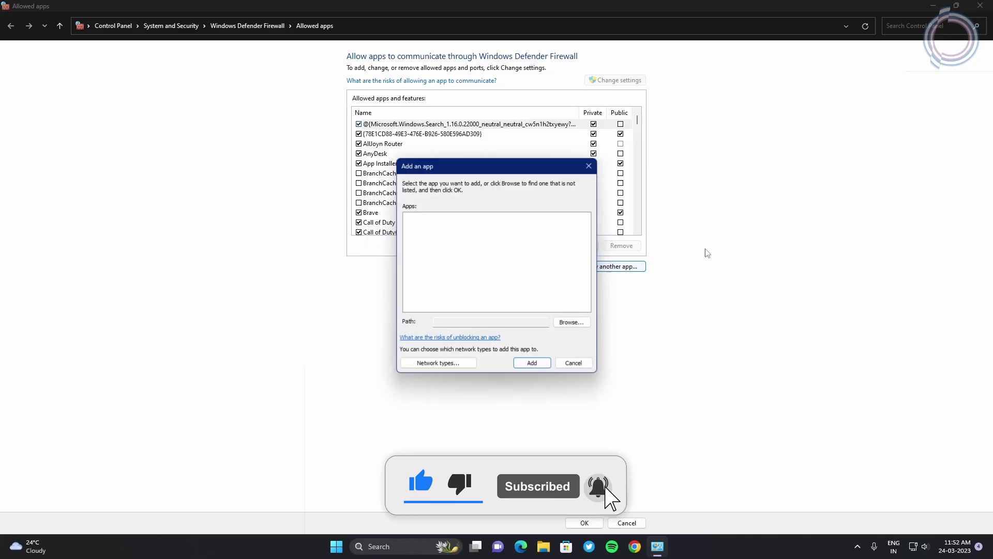
{"action": "left_click", "coordinate": [571, 323]}
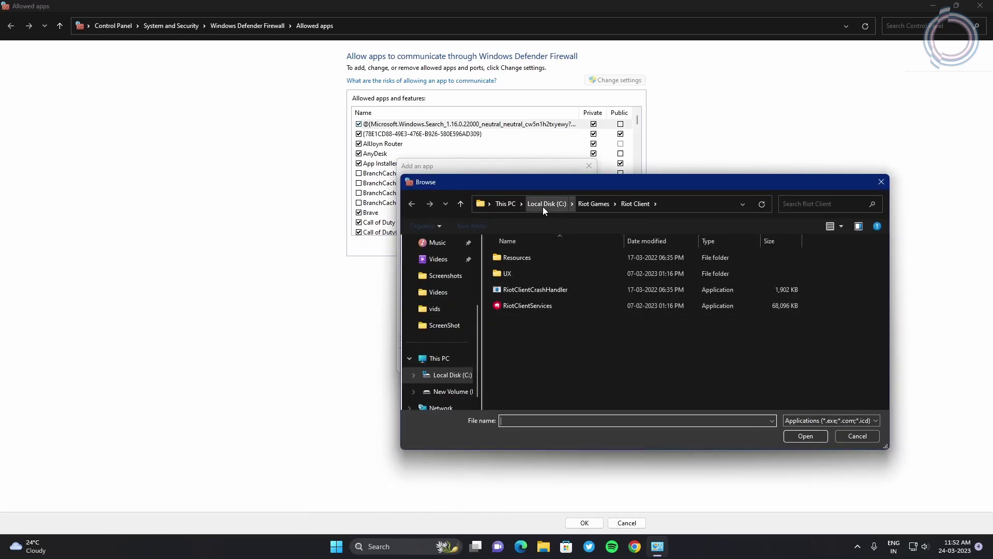
{"action": "left_click", "coordinate": [521, 307]}
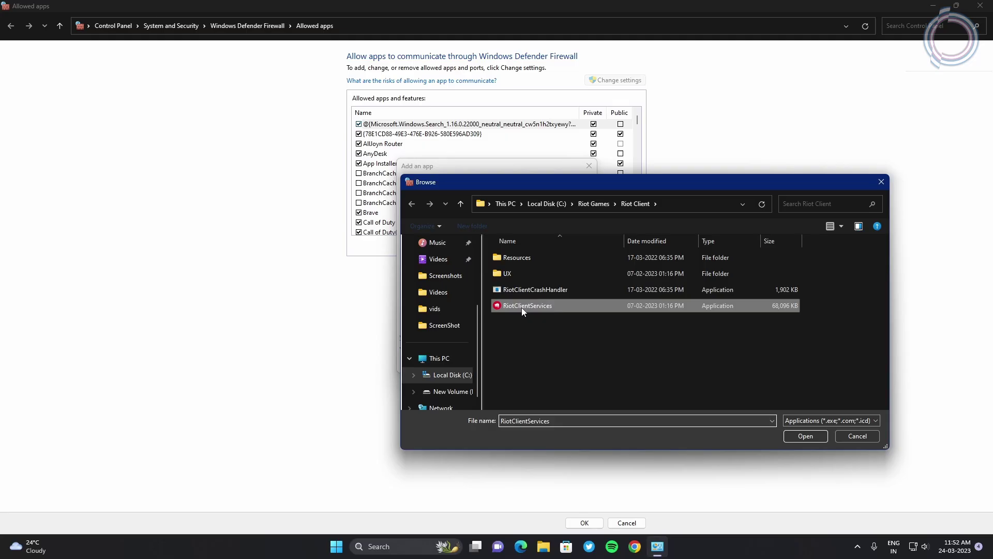
{"action": "left_click", "coordinate": [807, 436]}
{"action": "left_click", "coordinate": [588, 166]}
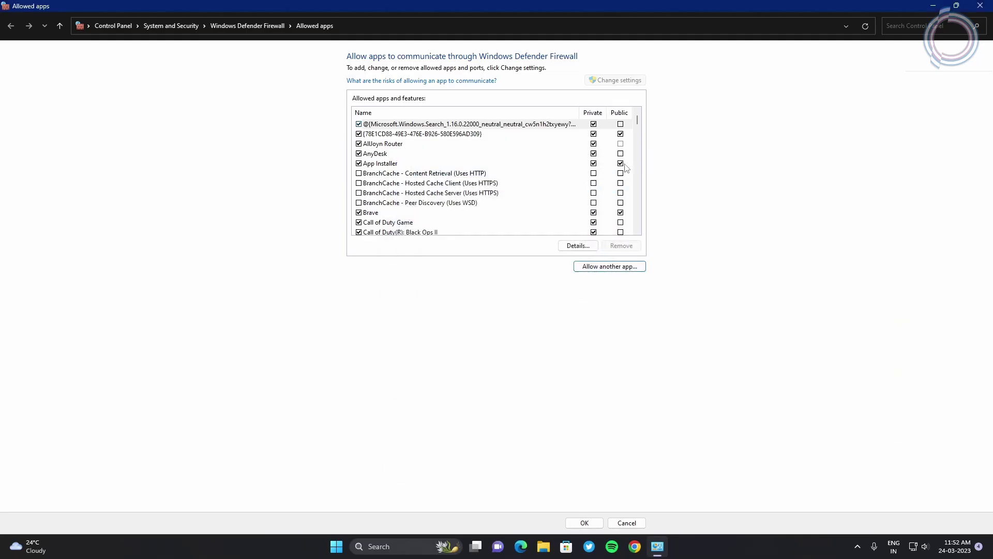
{"action": "left_click_drag", "start_coordinate": [638, 128], "coordinate": [638, 189]}
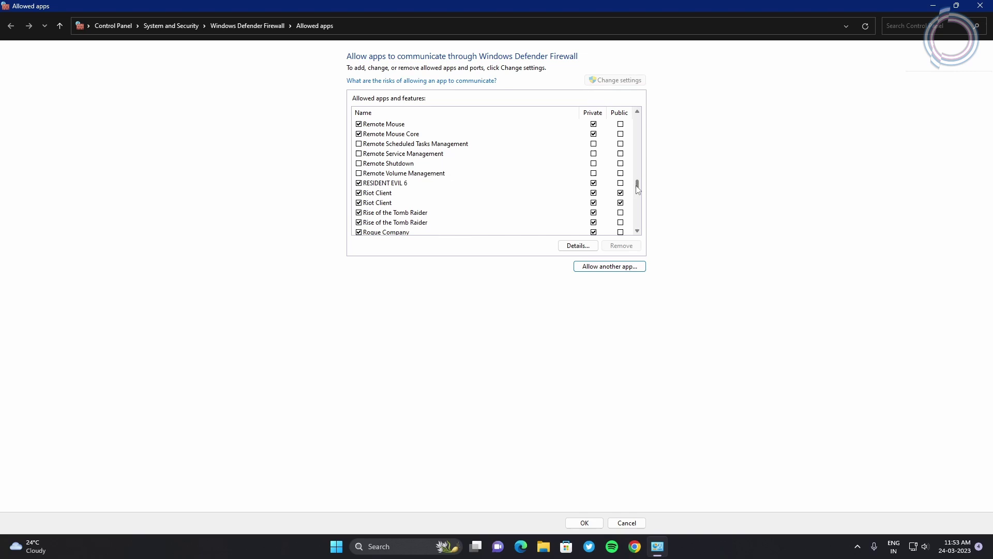
{"action": "left_click", "coordinate": [393, 195]}
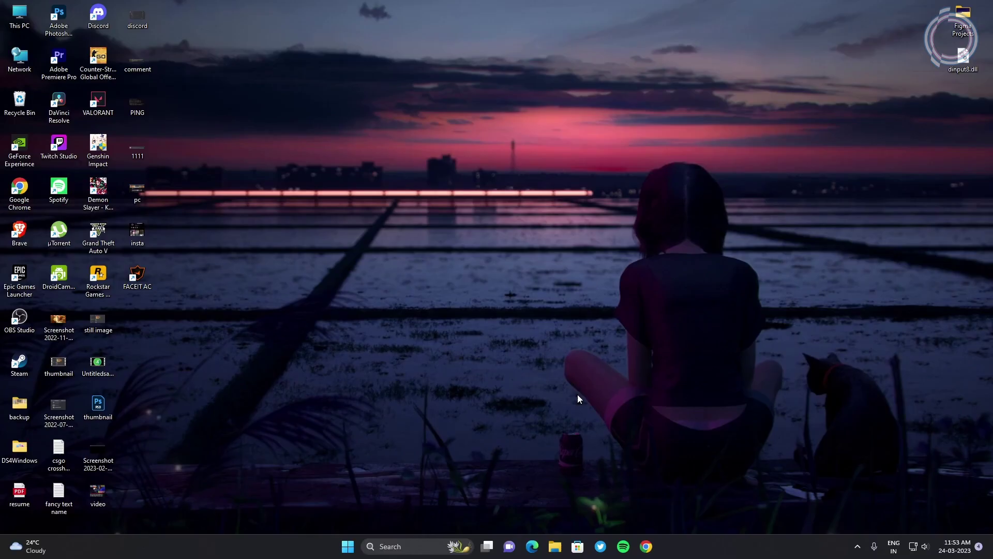
Go from the tray network icon to Network reset via a 'netw' settings search.
{"action": "right_click", "coordinate": [913, 546]}
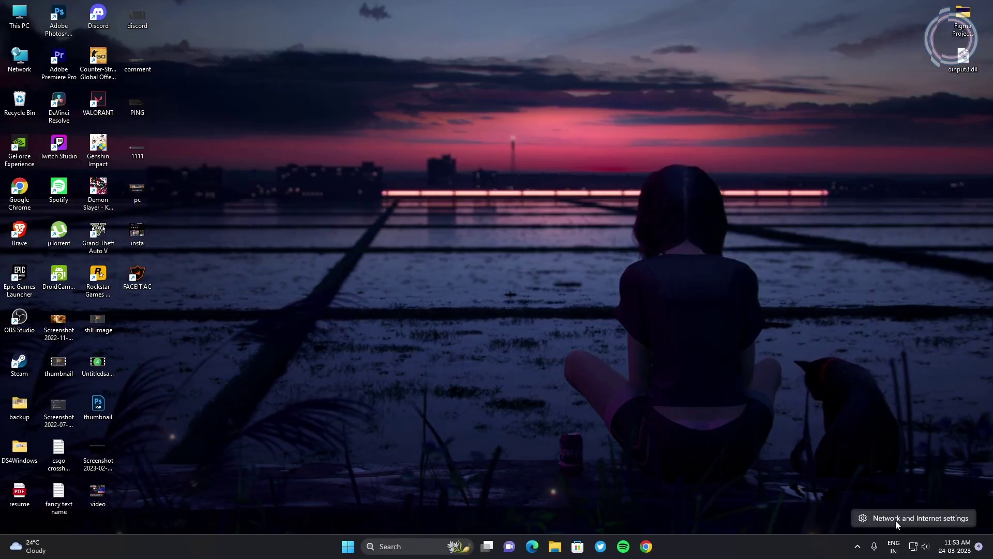
{"action": "left_click", "coordinate": [901, 516]}
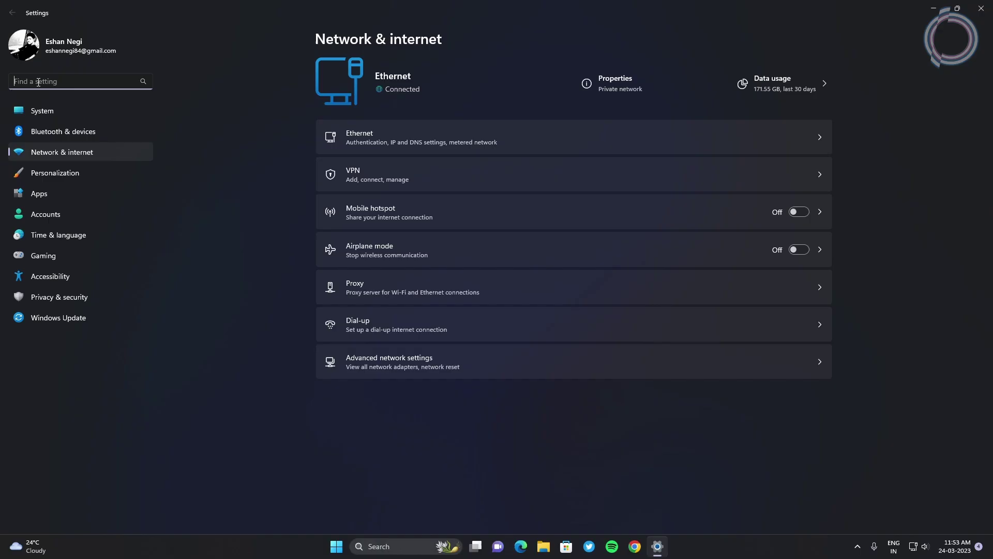
{"action": "type", "text": "netw"}
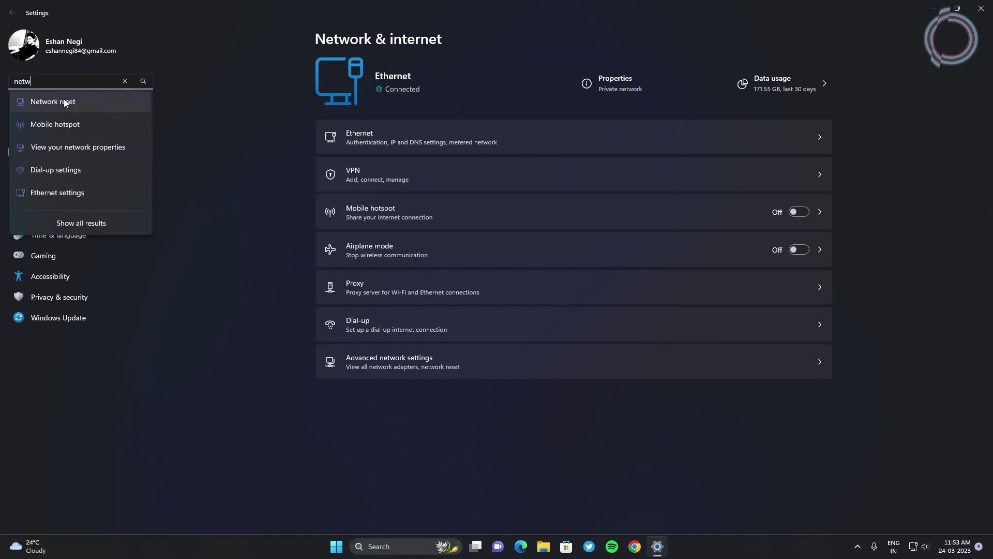
{"action": "left_click", "coordinate": [65, 103]}
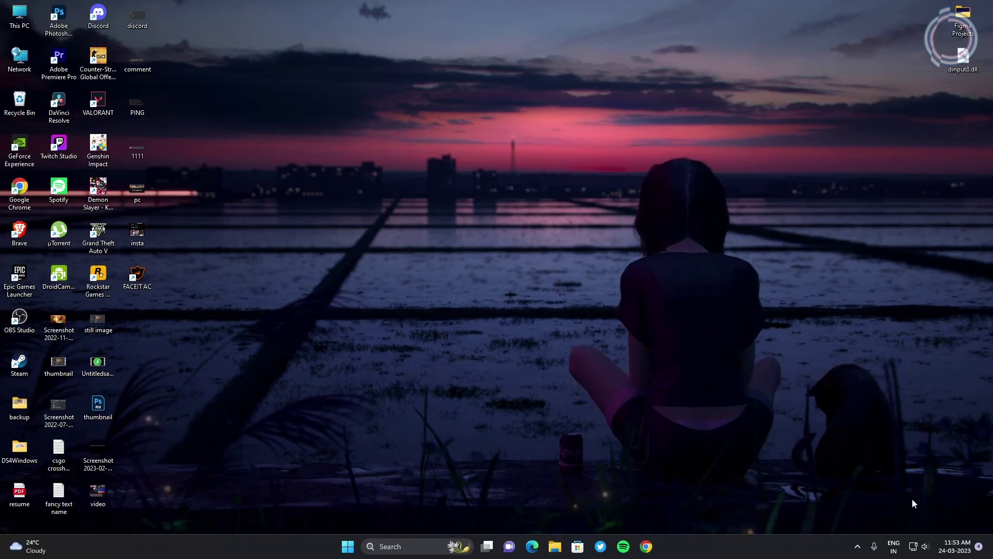
Go through Advanced network settings to More network adapter options and open the Ethernet adapter's menu.
{"action": "right_click", "coordinate": [914, 544]}
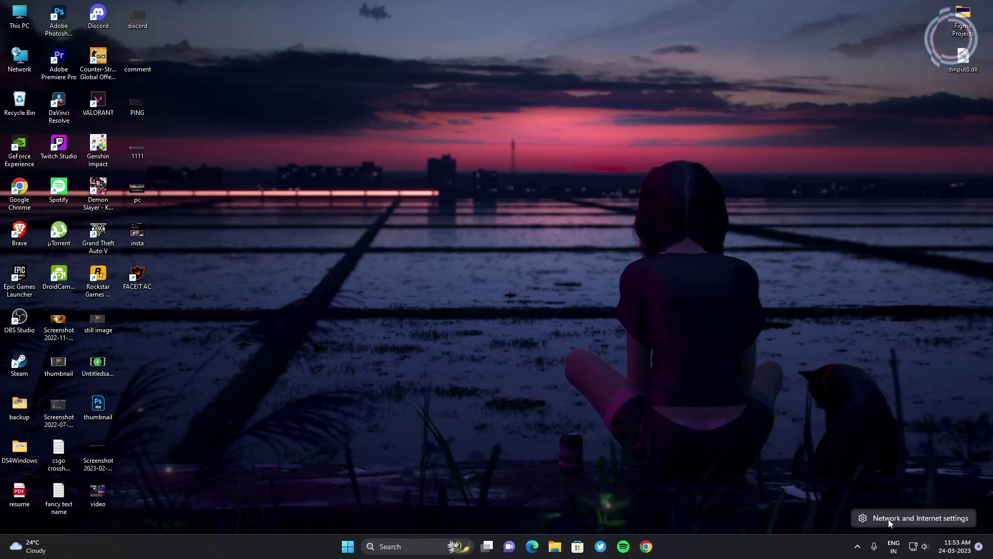
{"action": "left_click", "coordinate": [890, 519]}
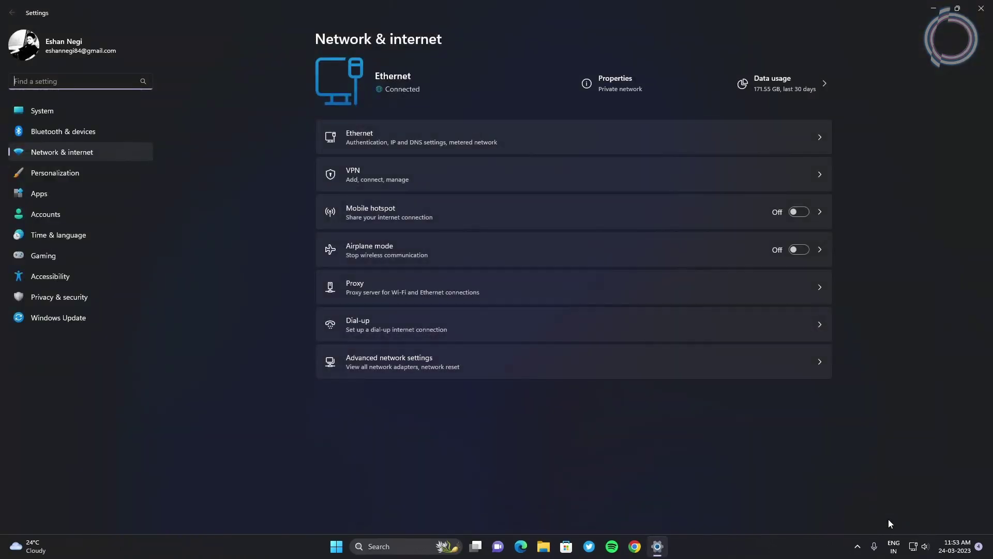
{"action": "left_click", "coordinate": [446, 369]}
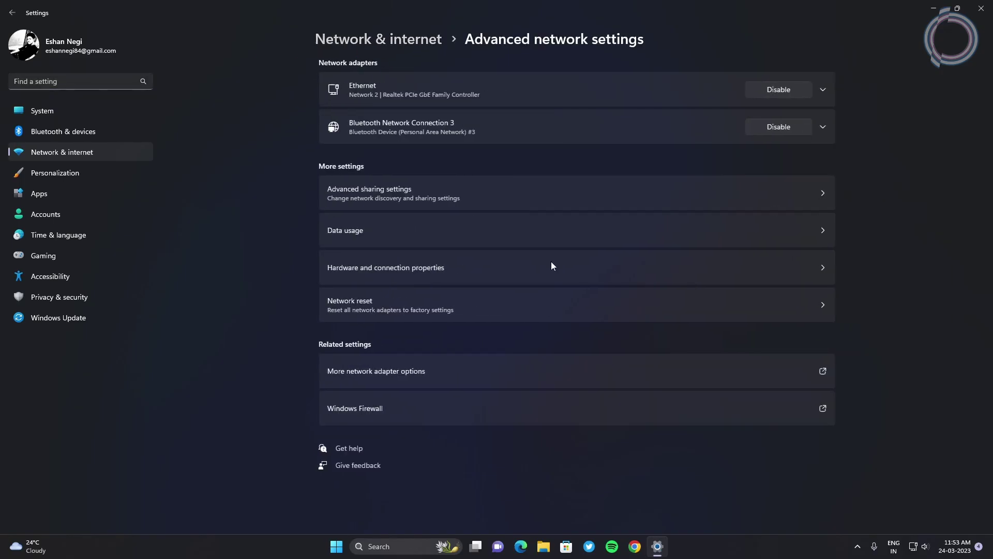
{"action": "left_click", "coordinate": [487, 374]}
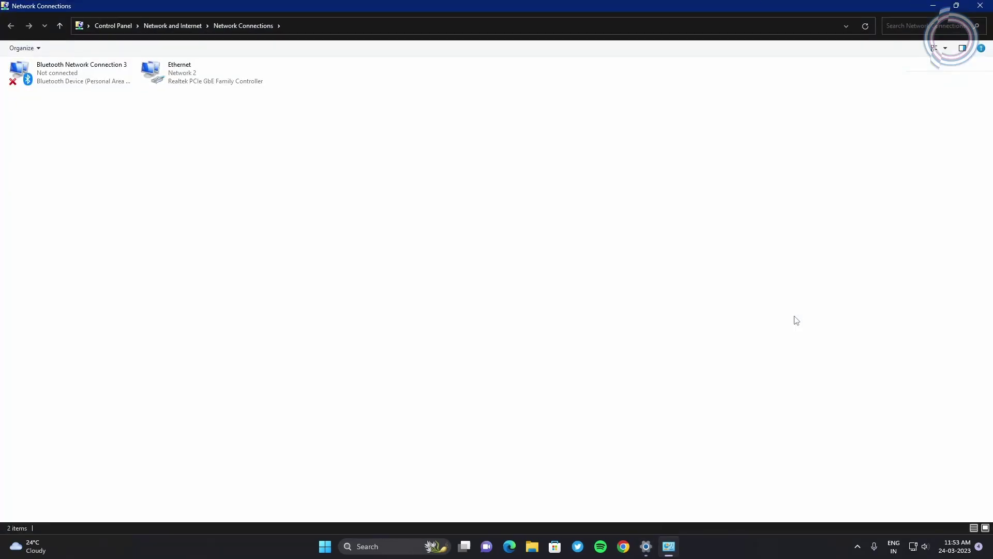
{"action": "left_click", "coordinate": [211, 78]}
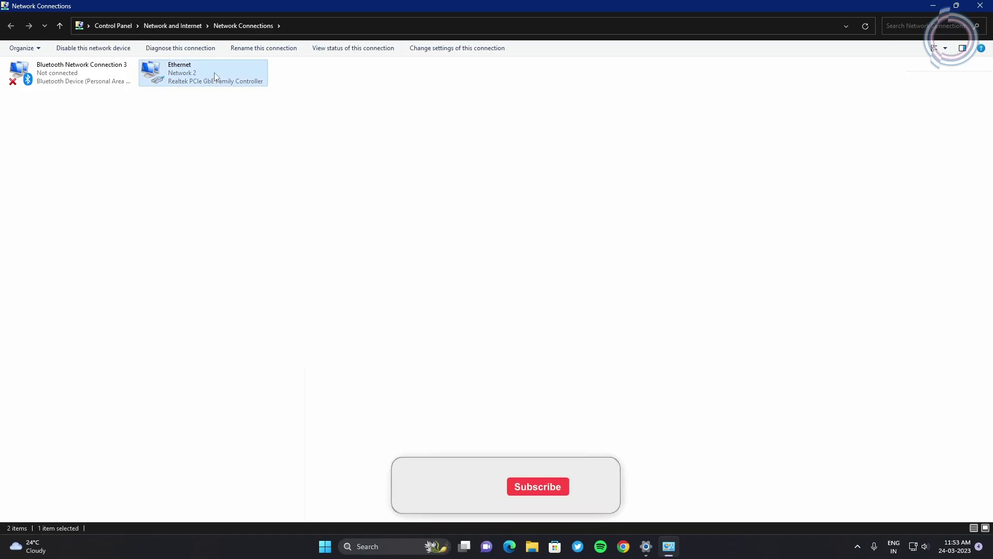
{"action": "right_click", "coordinate": [212, 73]}
Open Ethernet Properties and the Internet Protocol Version 4 (TCP/IPv4) settings.
{"action": "left_click", "coordinate": [254, 171]}
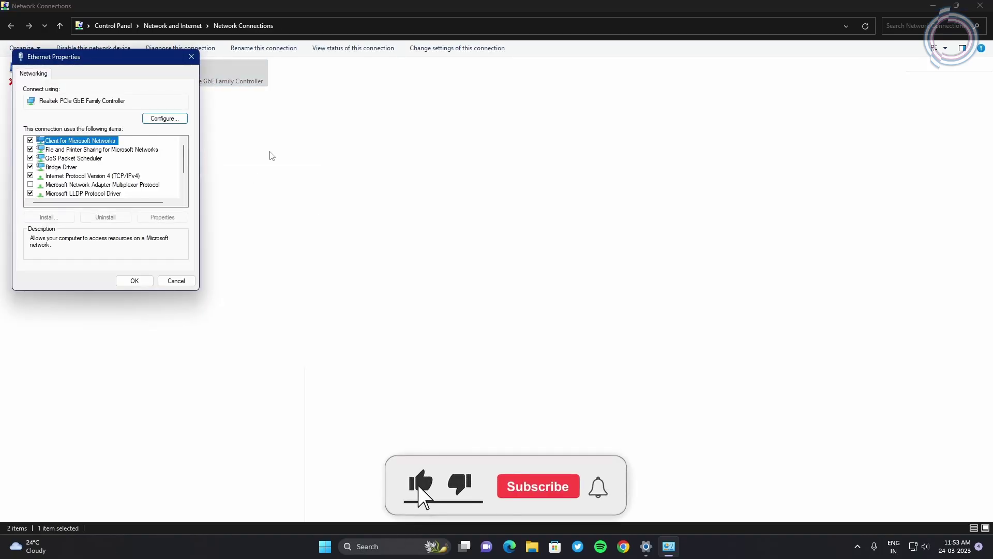
{"action": "left_click_drag", "start_coordinate": [130, 58], "coordinate": [551, 99]}
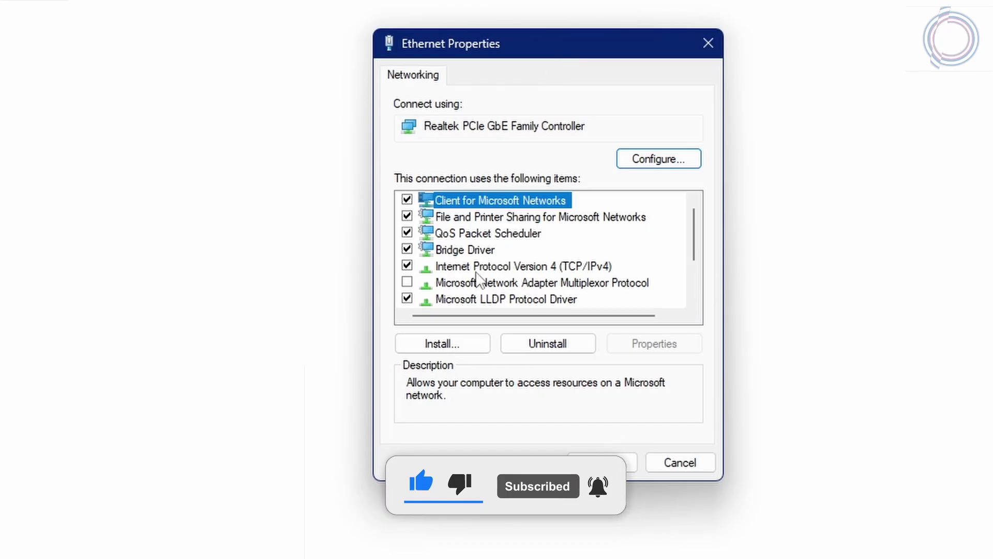
{"action": "left_click", "coordinate": [477, 269]}
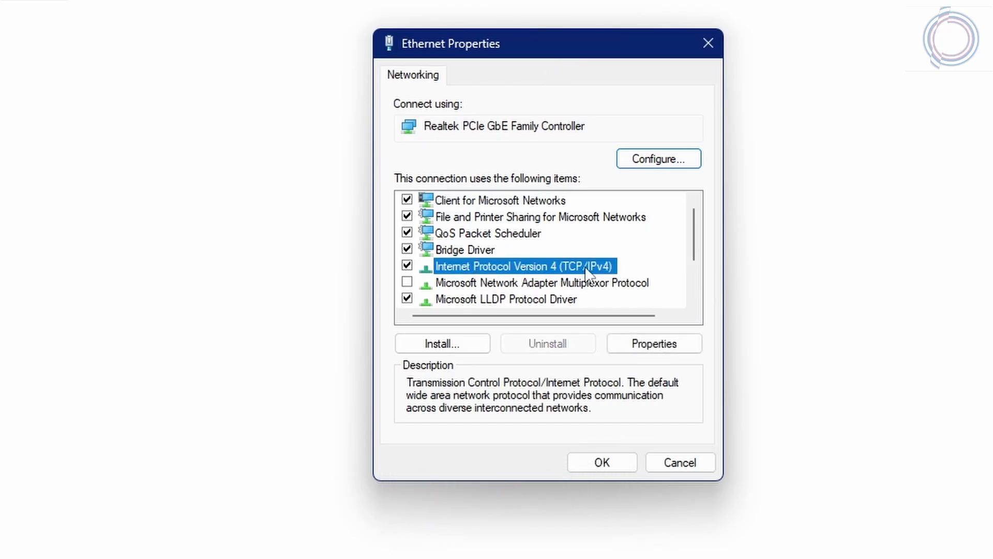
{"action": "left_click", "coordinate": [666, 345]}
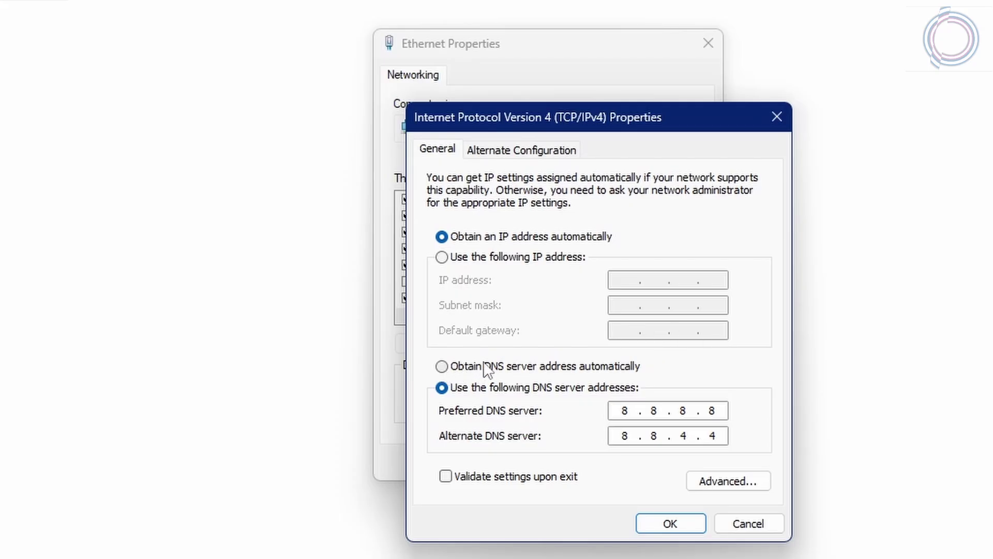
Set preferred DNS 8.8.8.8 and alternate DNS 8.8.4.4, then save and close.
{"action": "left_click", "coordinate": [566, 365]}
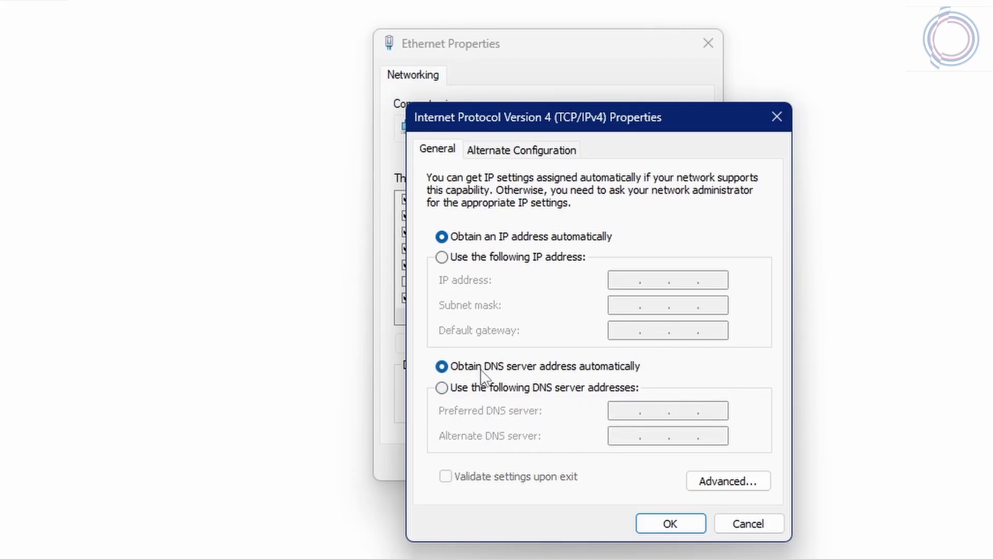
{"action": "left_click", "coordinate": [443, 388]}
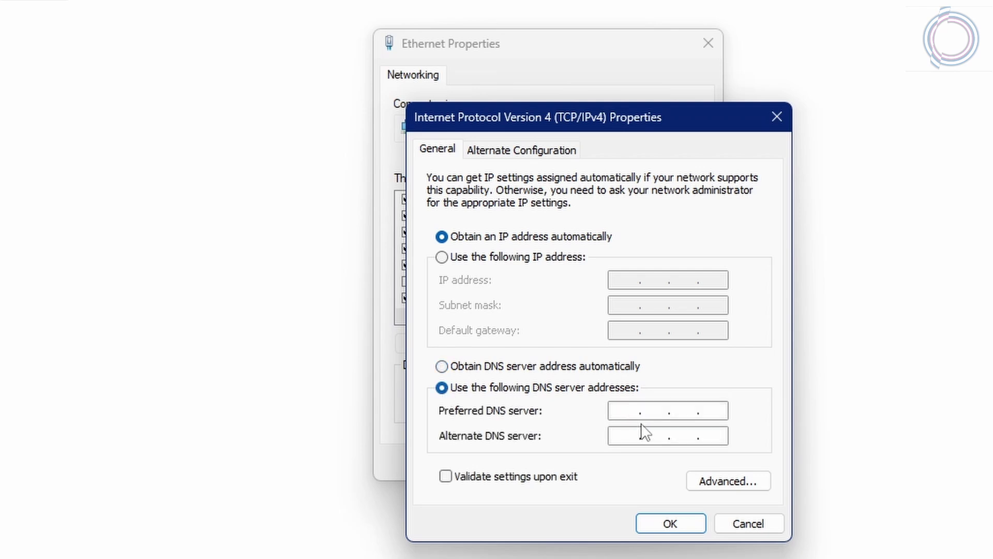
{"action": "type", "text": "88"}
{"action": "key", "text": "BackSpace"}
{"action": "type", "text": "8.8.8"}
{"action": "left_click", "coordinate": [624, 435]}
{"action": "type", "text": "8.8.4.4"}
{"action": "left_click", "coordinate": [679, 524]}
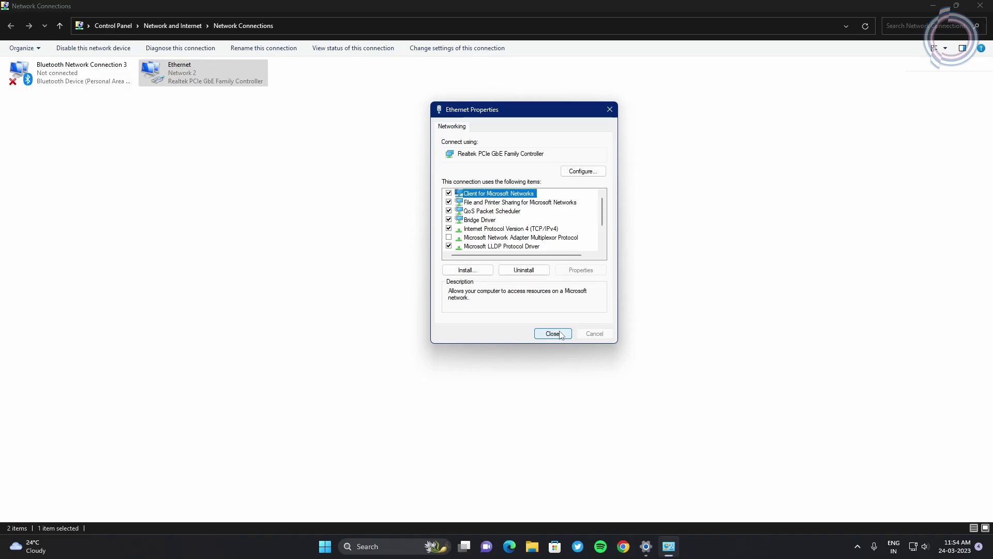
{"action": "left_click", "coordinate": [552, 334]}
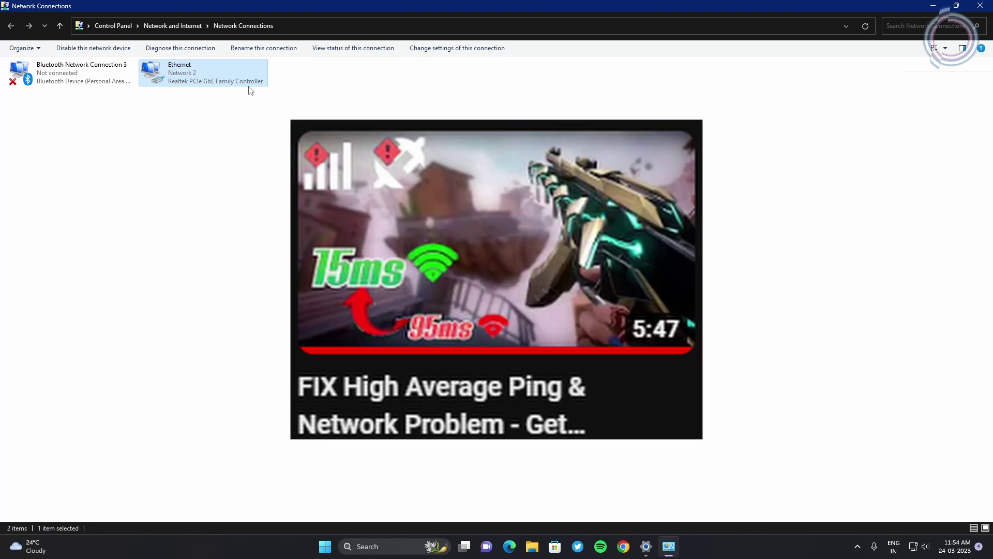
Close Network Connections and, back in Valorant, shoot an enemy with the Classic pistol.
{"action": "left_click", "coordinate": [980, 5]}
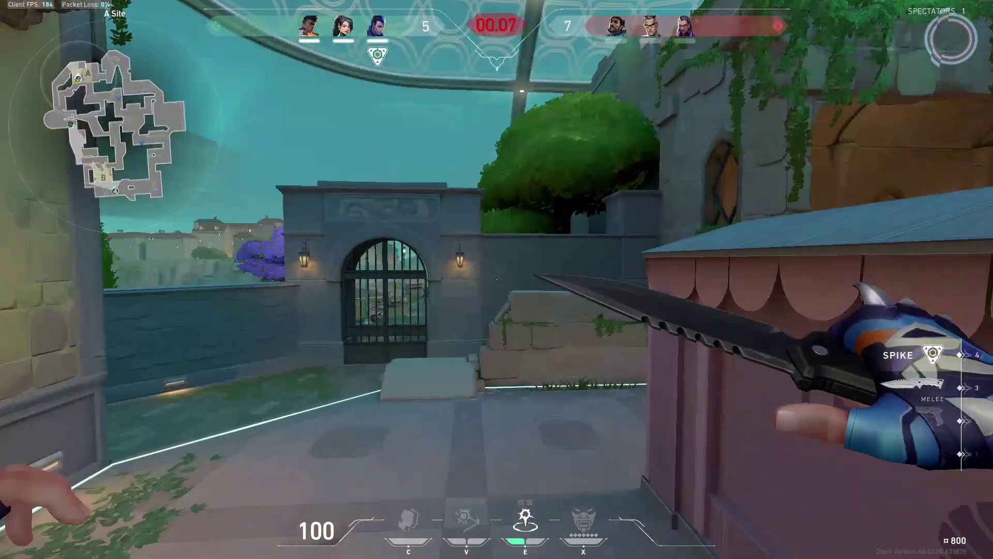
{"action": "key", "text": "2"}
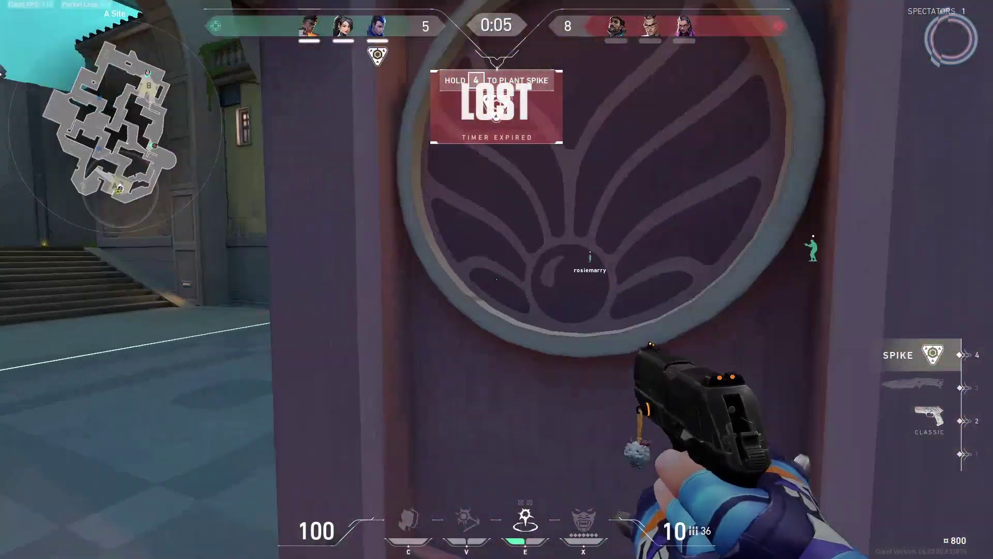
{"action": "left_click", "coordinate": [497, 279]}
{"action": "key", "text": "3"}
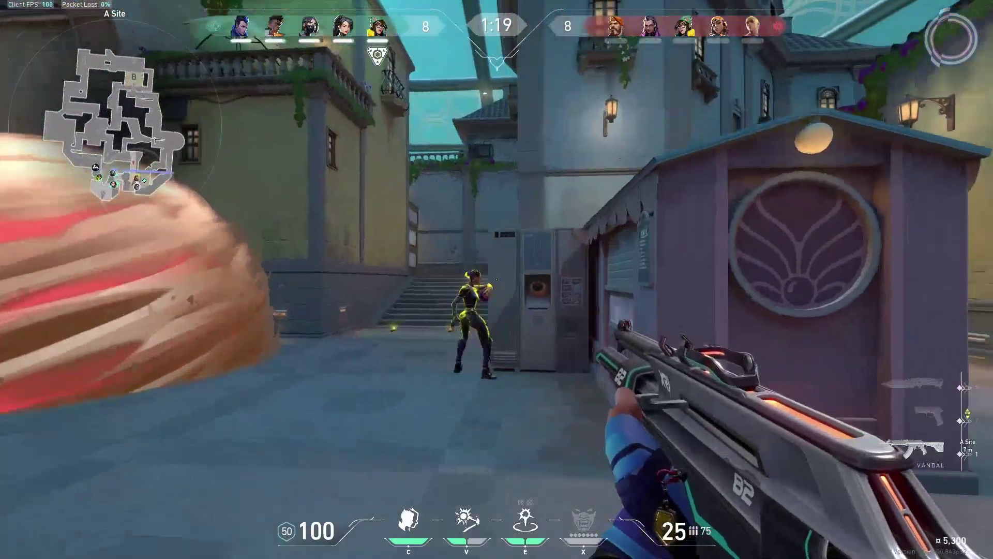
Fire the Vandal at successive enemies, including one near the gate, then advance toward A Flowers.
{"action": "left_click", "coordinate": [497, 279]}
{"action": "left_click", "coordinate": [496, 279]}
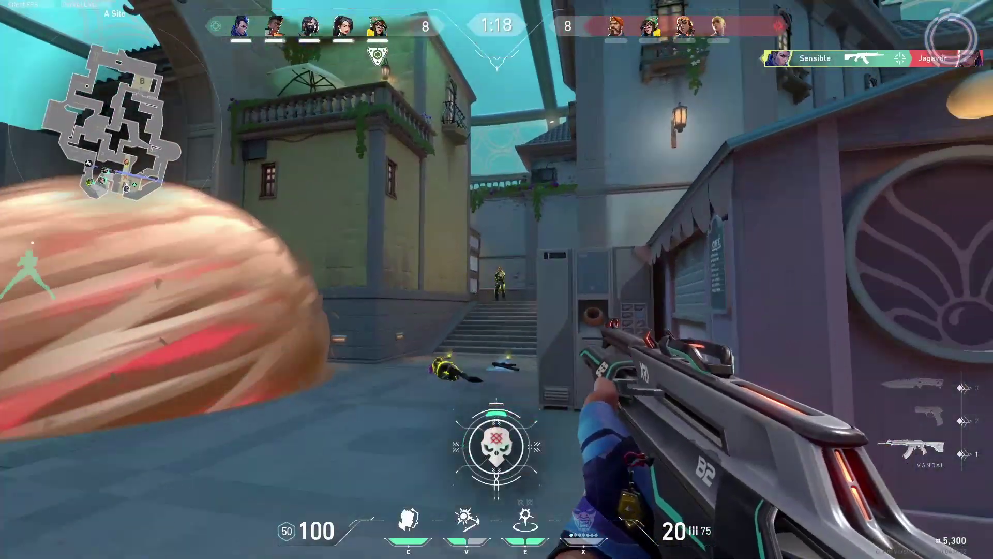
{"action": "left_click", "coordinate": [497, 279]}
{"action": "left_click", "coordinate": [496, 279]}
{"action": "left_click", "coordinate": [496, 279]}
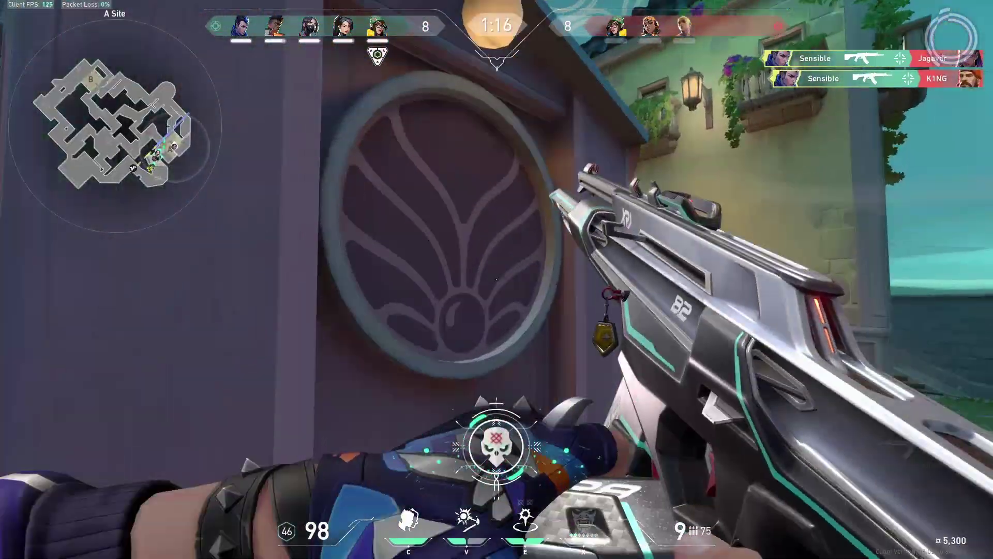
{"action": "key", "text": "c"}
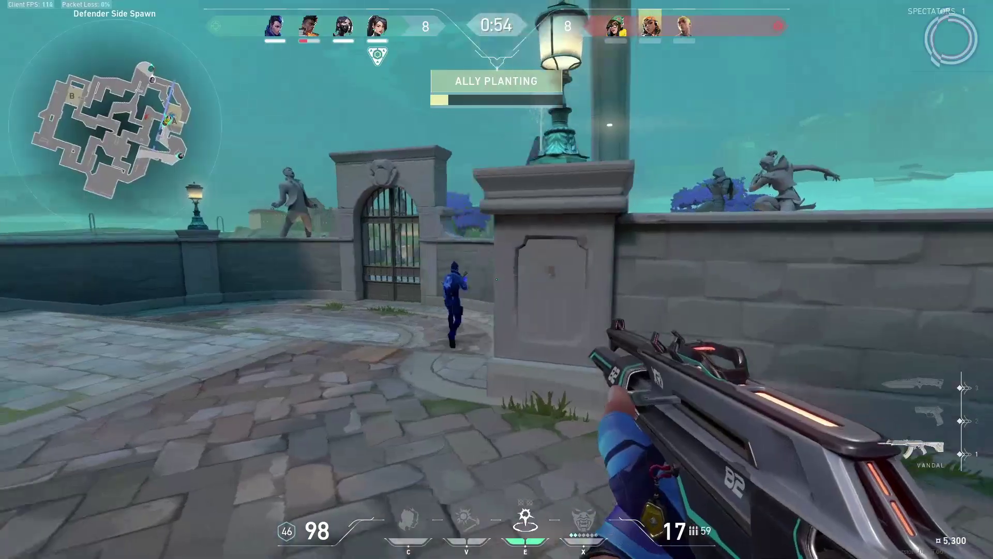
{"action": "left_click", "coordinate": [497, 280]}
{"action": "left_click", "coordinate": [496, 280]}
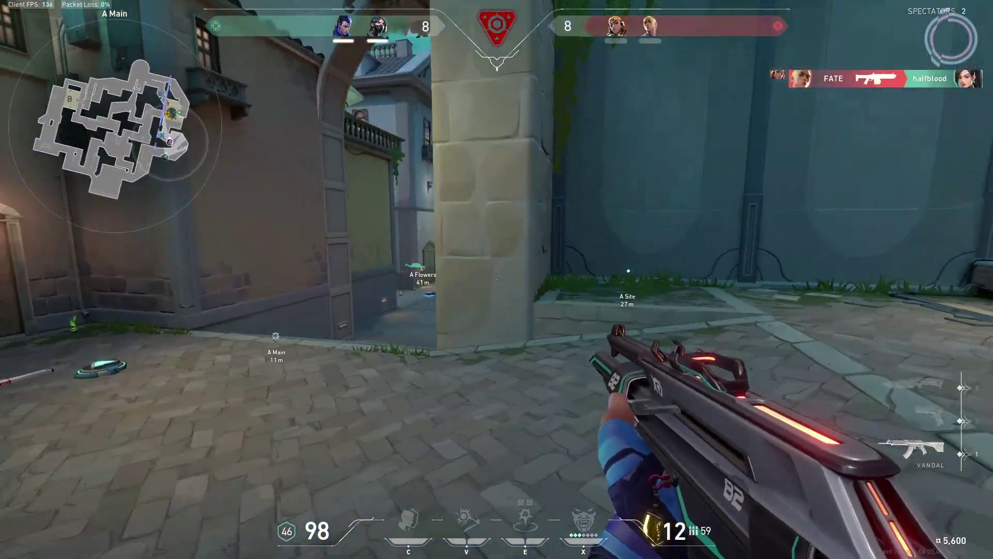
{"action": "key", "text": "w"}
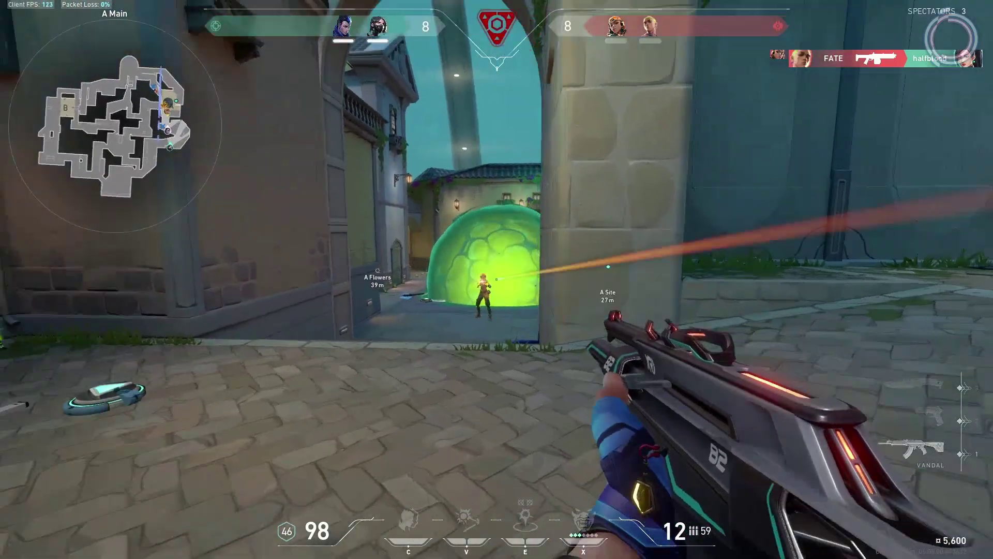